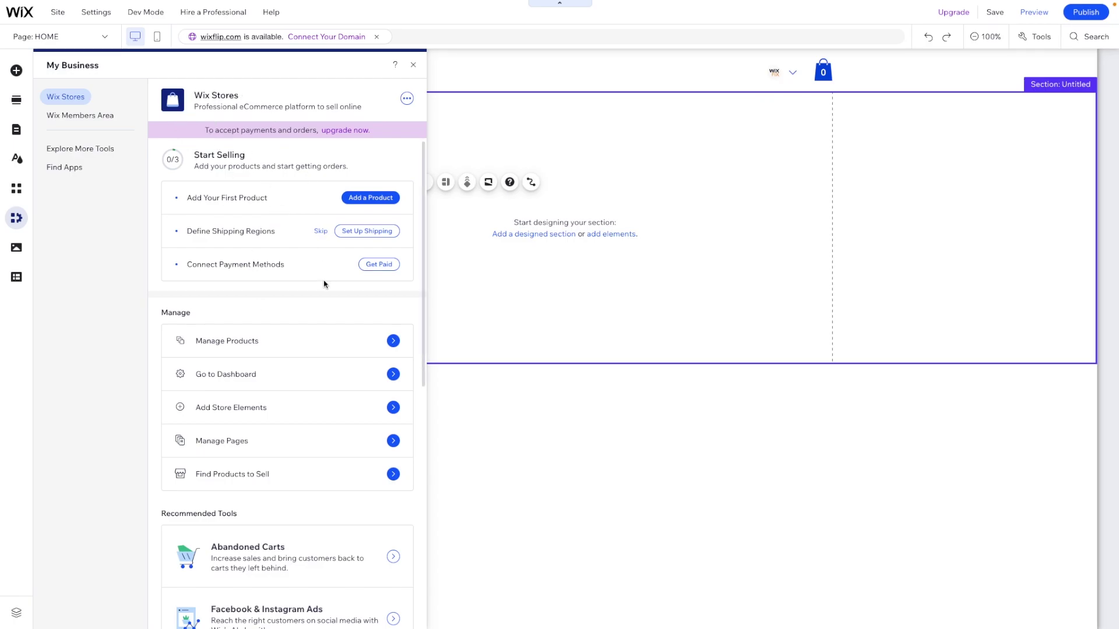
# Step: Close the store business panel and open the Content Manager on Collections
pyautogui.scroll(-7, 325, 283)
pyautogui.scroll(7, 325, 284)
pyautogui.click(572, 144)
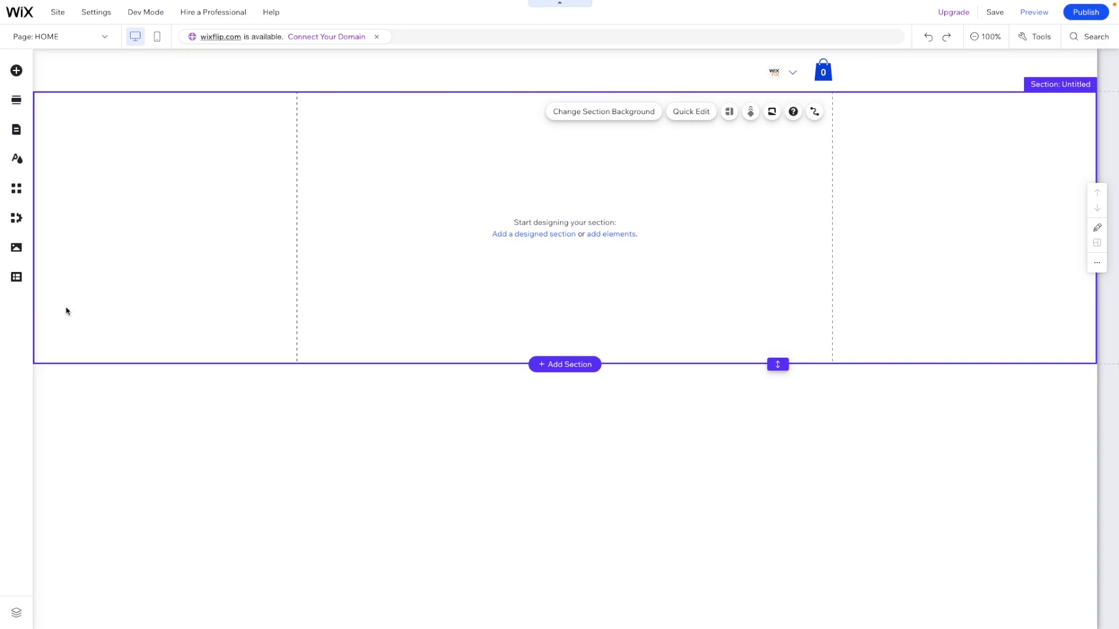
pyautogui.click(16, 277)
# Step: Show the site's collections and turn on Dev Mode
pyautogui.click(76, 112)
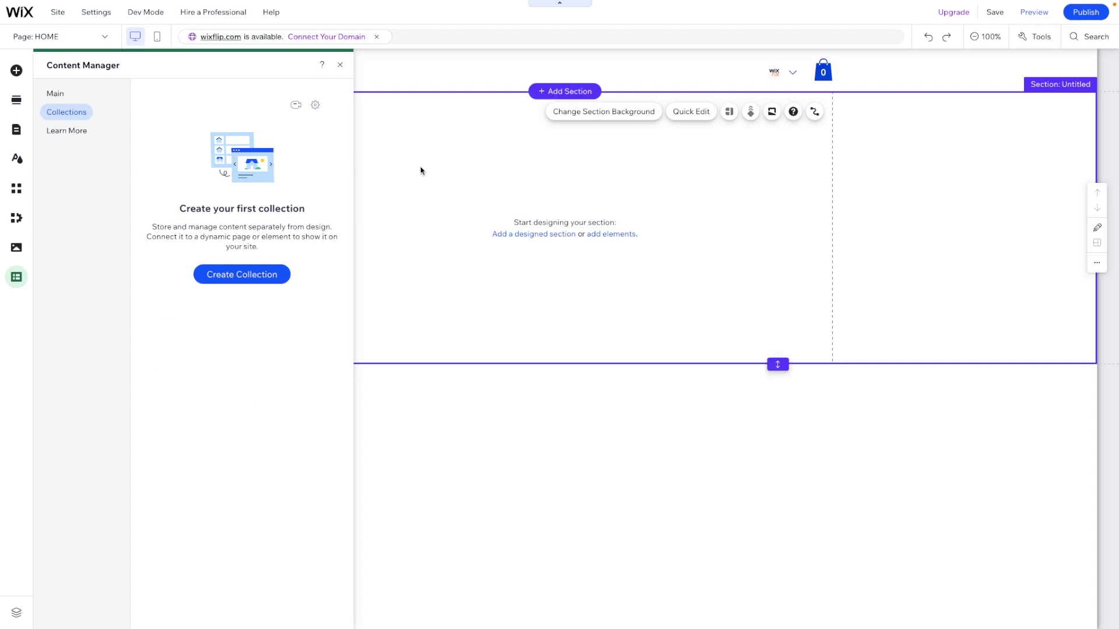
pyautogui.moveTo(141, 14)
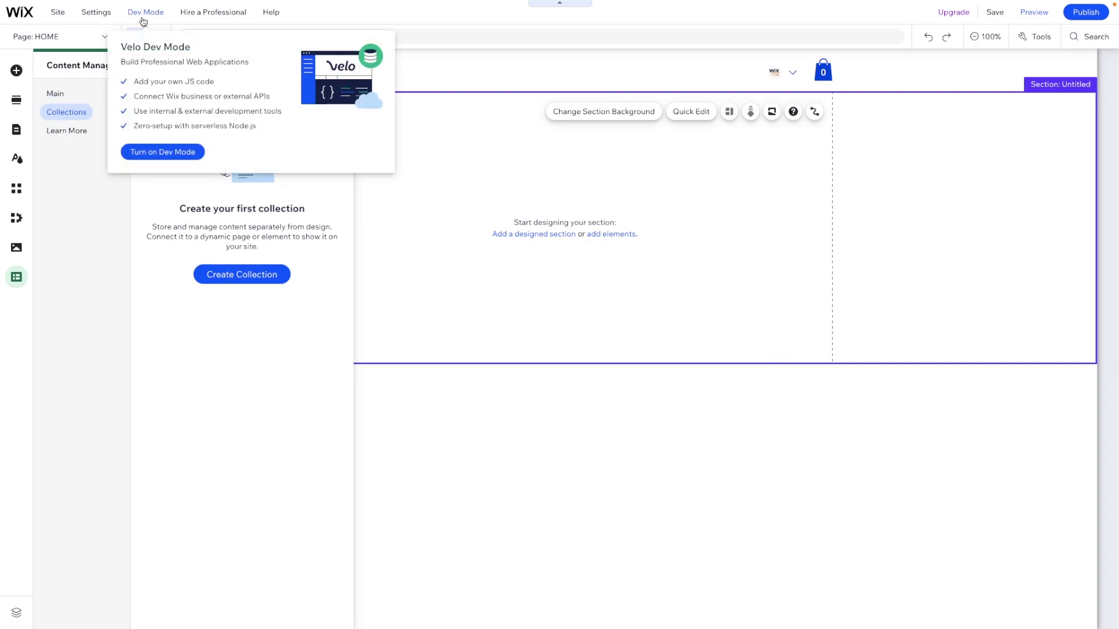
pyautogui.click(166, 152)
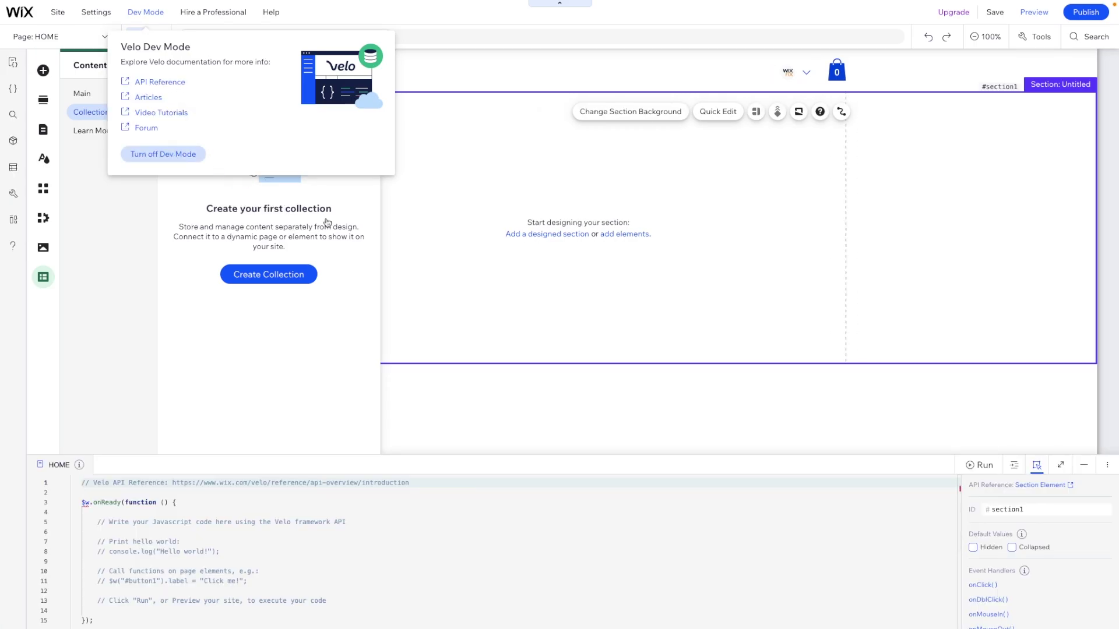
pyautogui.click(1083, 465)
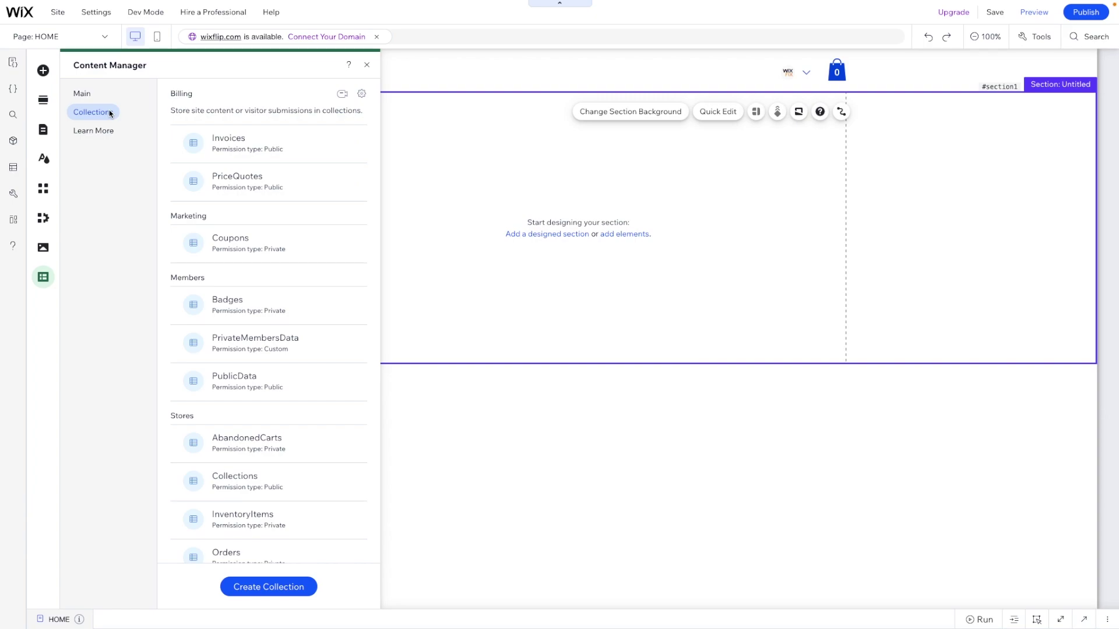
# Step: Add a dynamic item page from the Products collection's More Actions menu
pyautogui.scroll(-3, 277, 194)
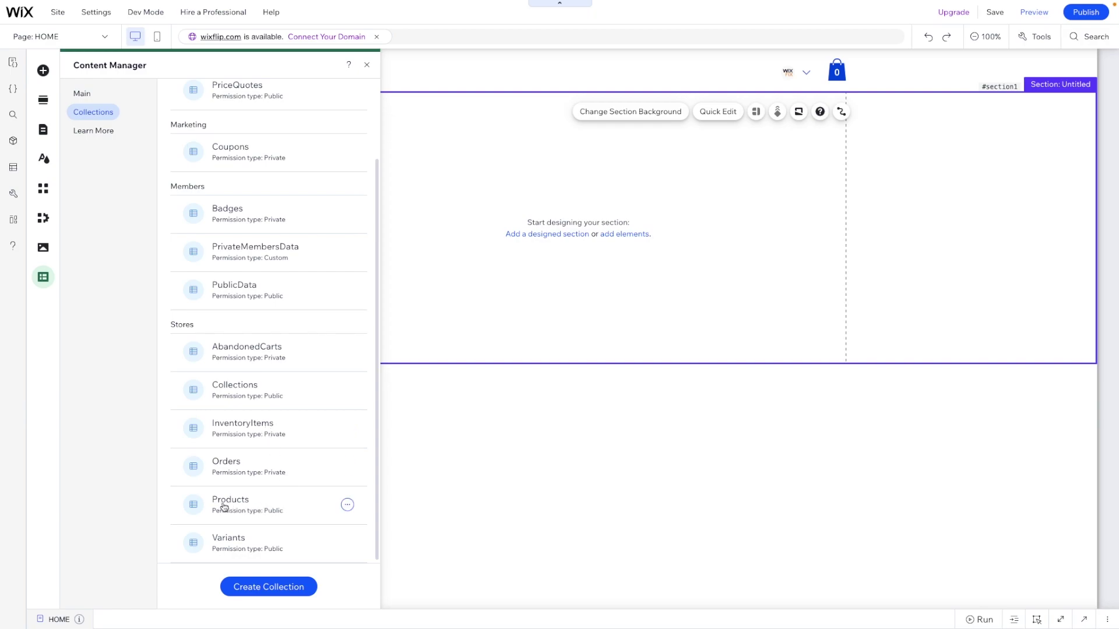
pyautogui.click(347, 505)
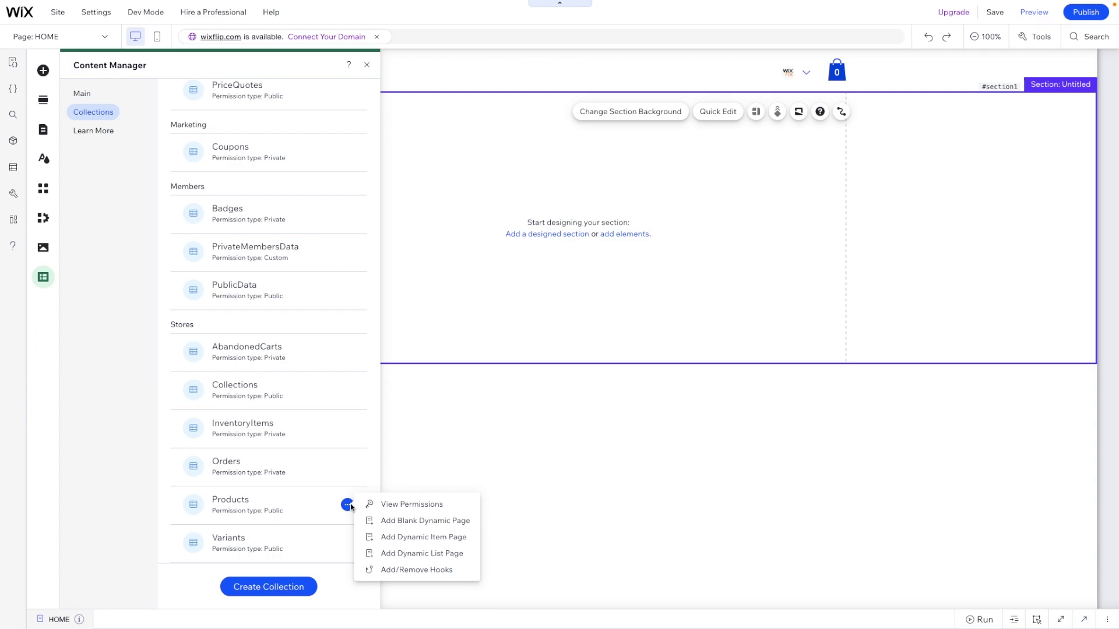
pyautogui.click(426, 538)
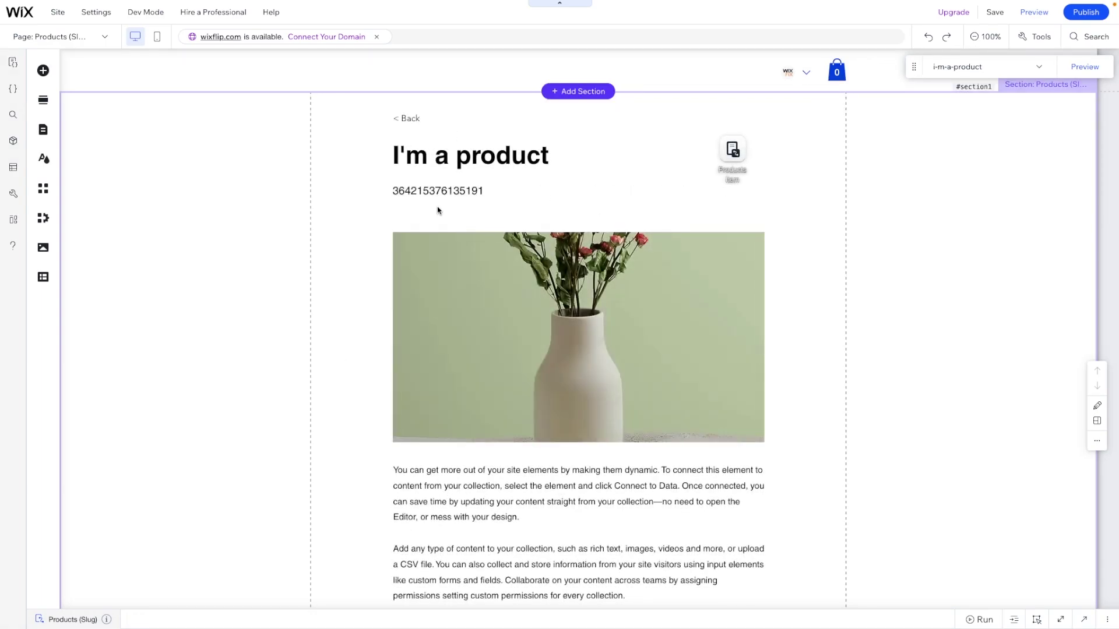
# Step: Connect the number text under the title to the product Description field
pyautogui.click(472, 197)
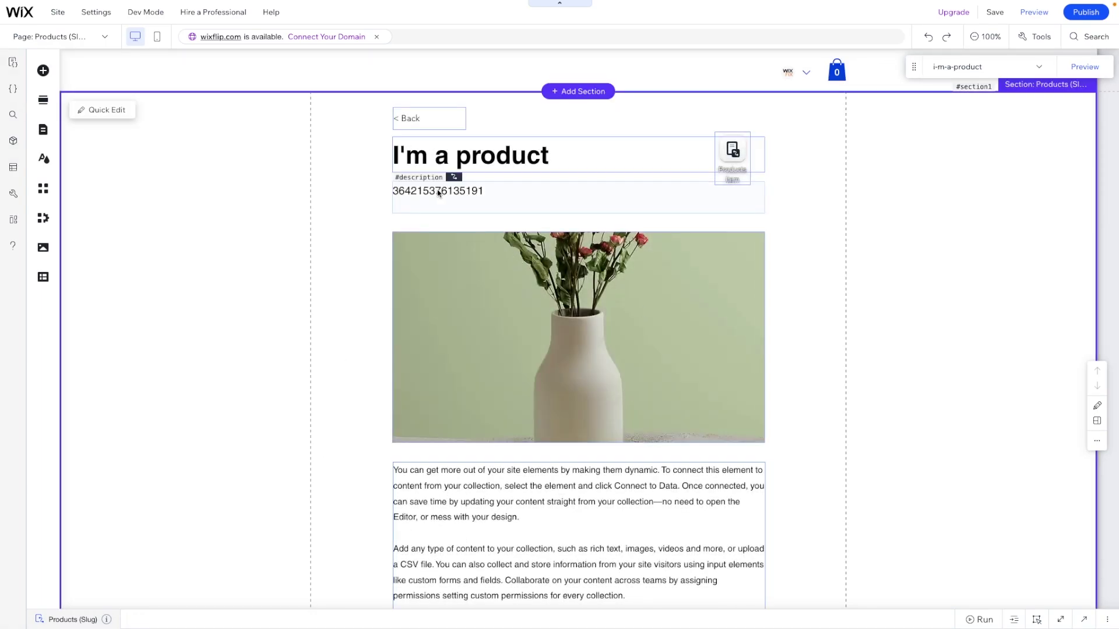
pyautogui.click(552, 156)
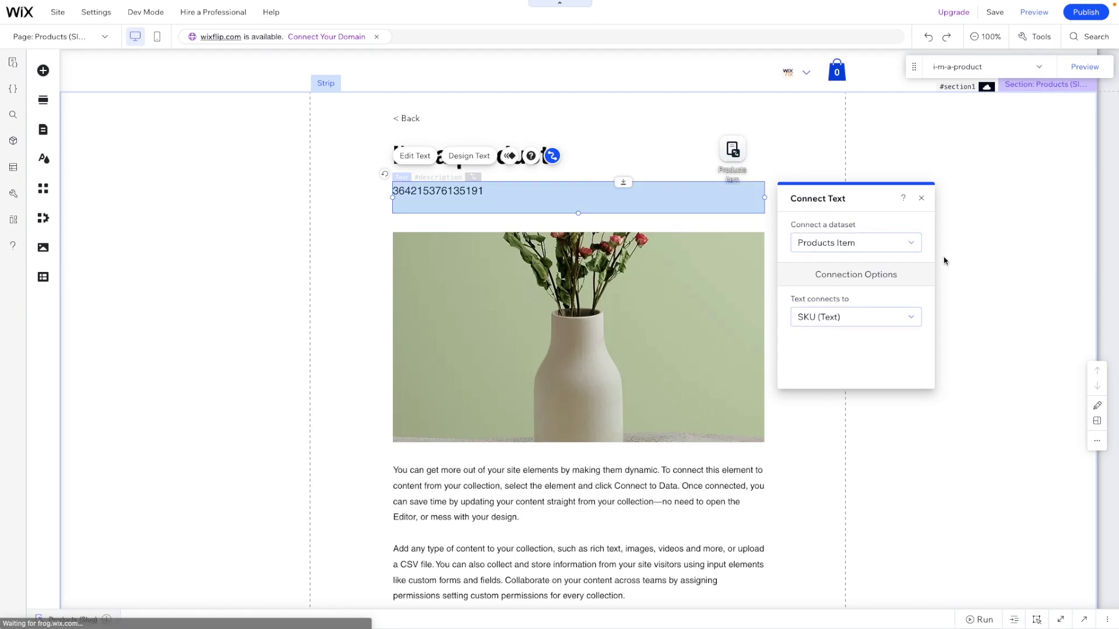
pyautogui.click(852, 319)
pyautogui.scroll(3, 846, 322)
pyautogui.click(827, 306)
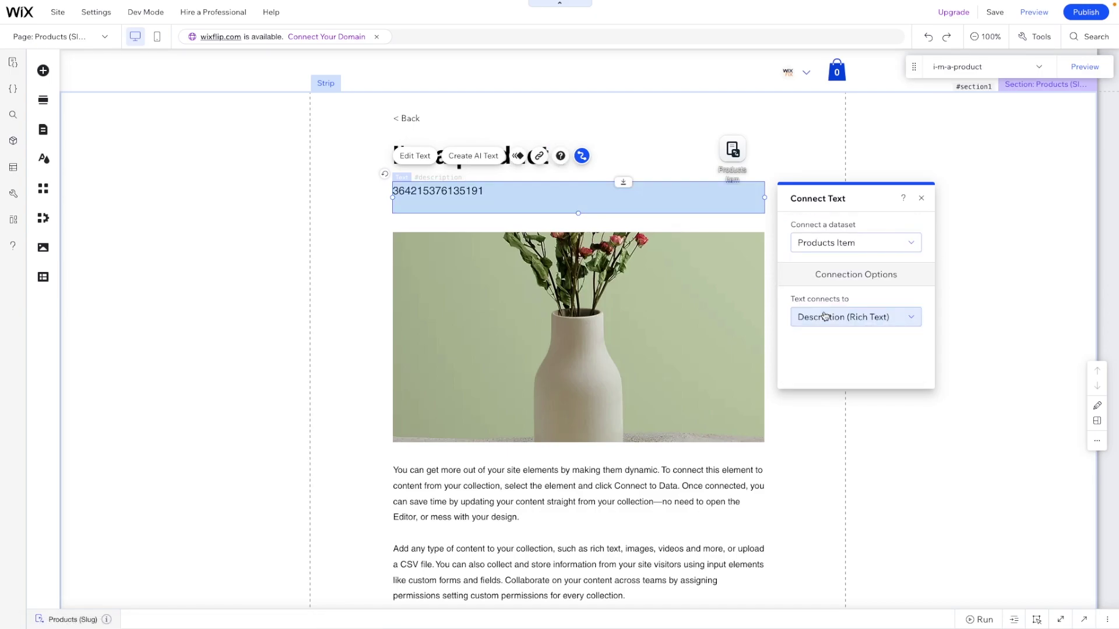
pyautogui.click(603, 200)
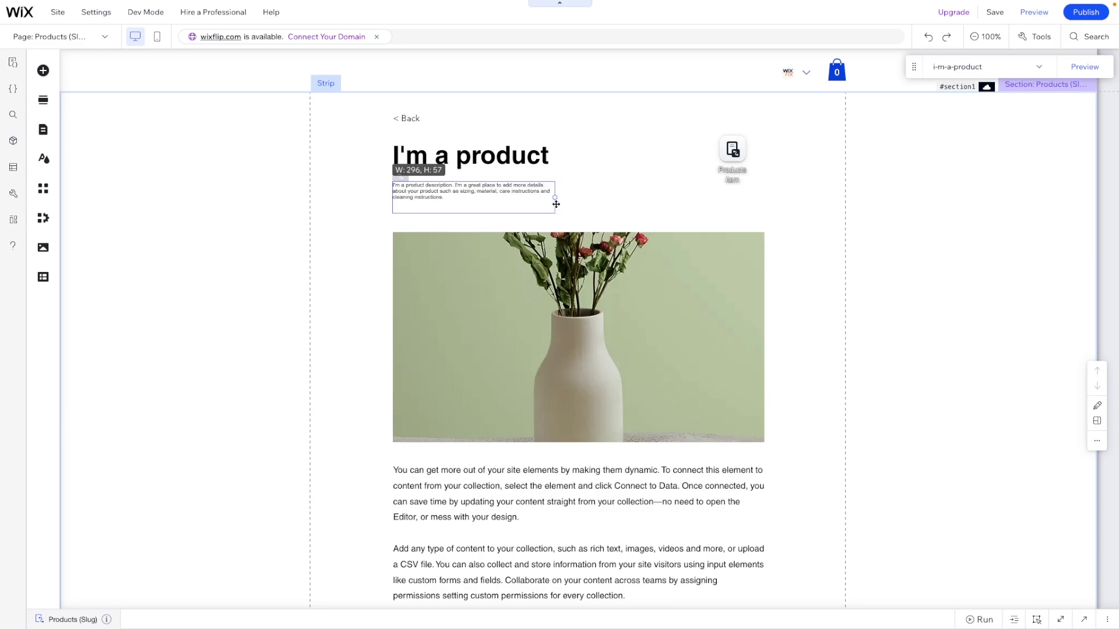
# Step: Narrow the description to 296 wide, move it right, and shrink the title rightward
pyautogui.moveTo(556, 204); pyautogui.dragTo(554, 201)
pyautogui.moveTo(645, 179); pyautogui.dragTo(908, 182)
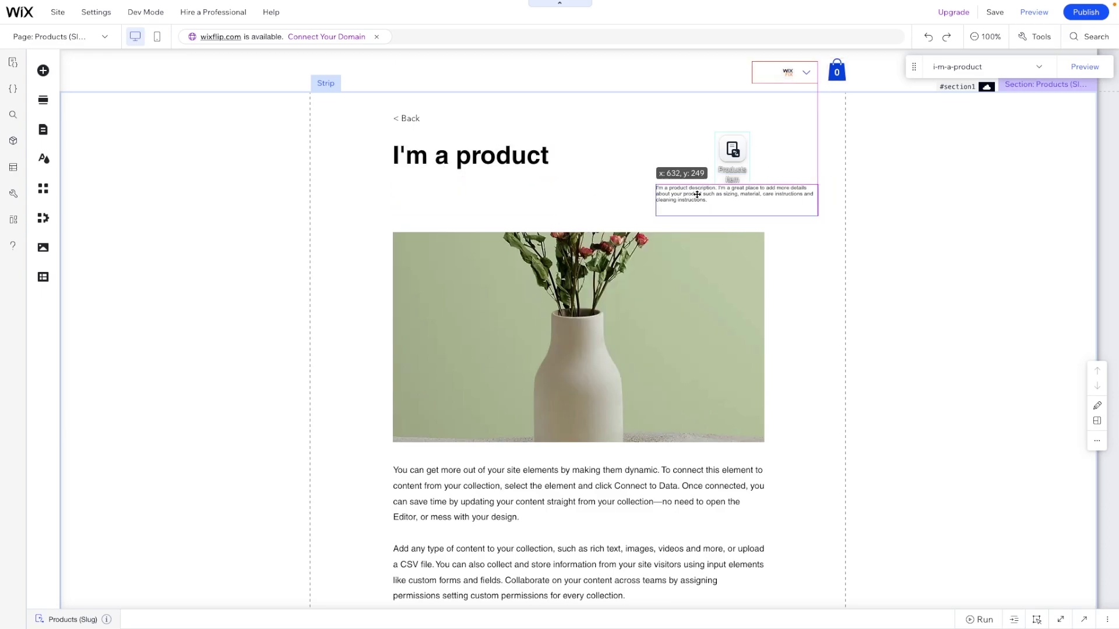
pyautogui.click(474, 161)
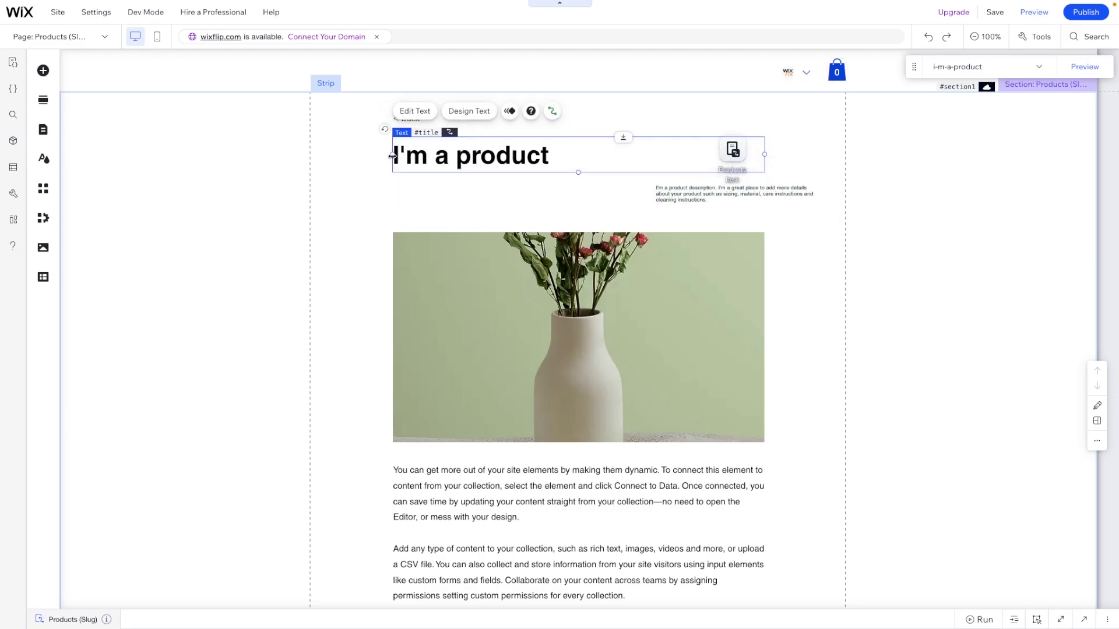
pyautogui.moveTo(392, 156); pyautogui.dragTo(598, 155)
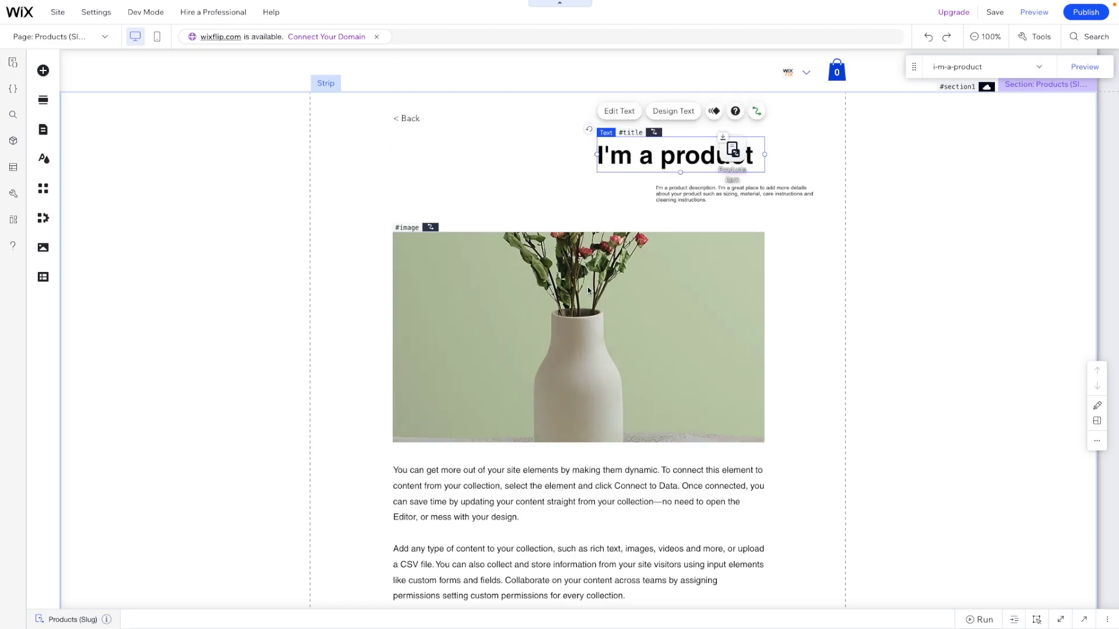
# Step: Delete the product image and the sample paragraph text
pyautogui.click(587, 287)
pyautogui.press('Delete')
pyautogui.click(515, 513)
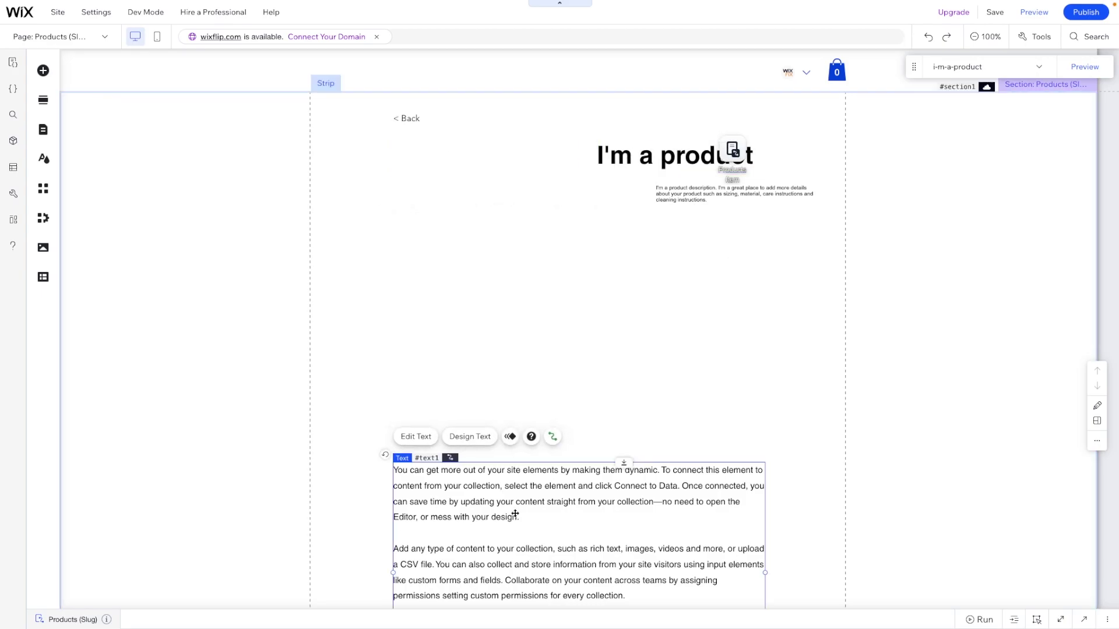
pyautogui.press('Delete')
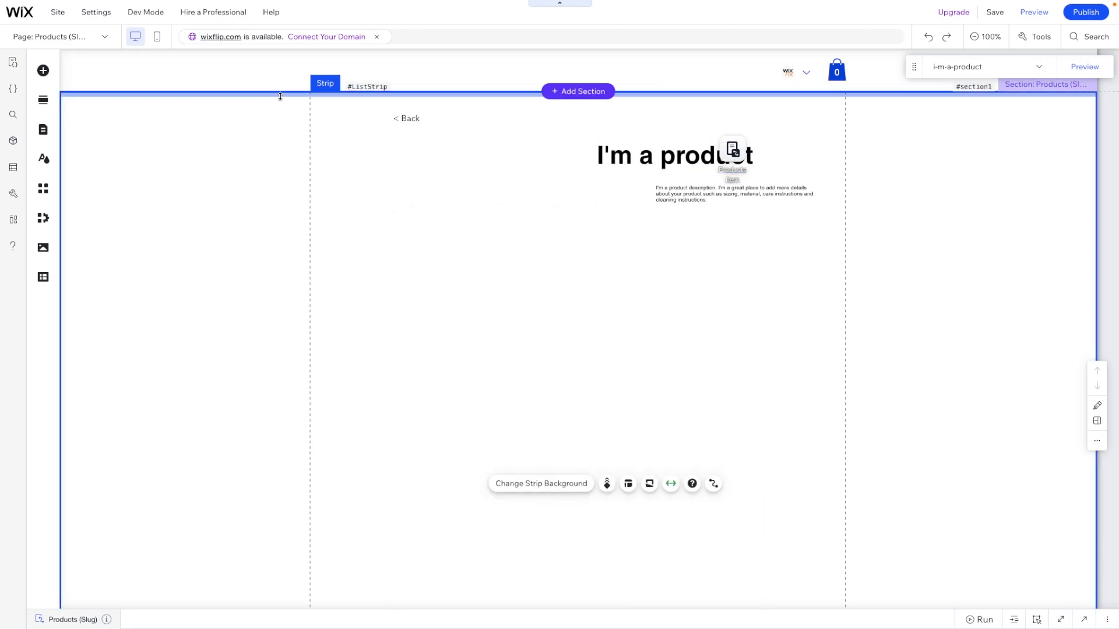
# Step: Add a Pro Gallery and connect it to the Products Media Items dataset
pyautogui.click(43, 70)
pyautogui.moveTo(86, 231)
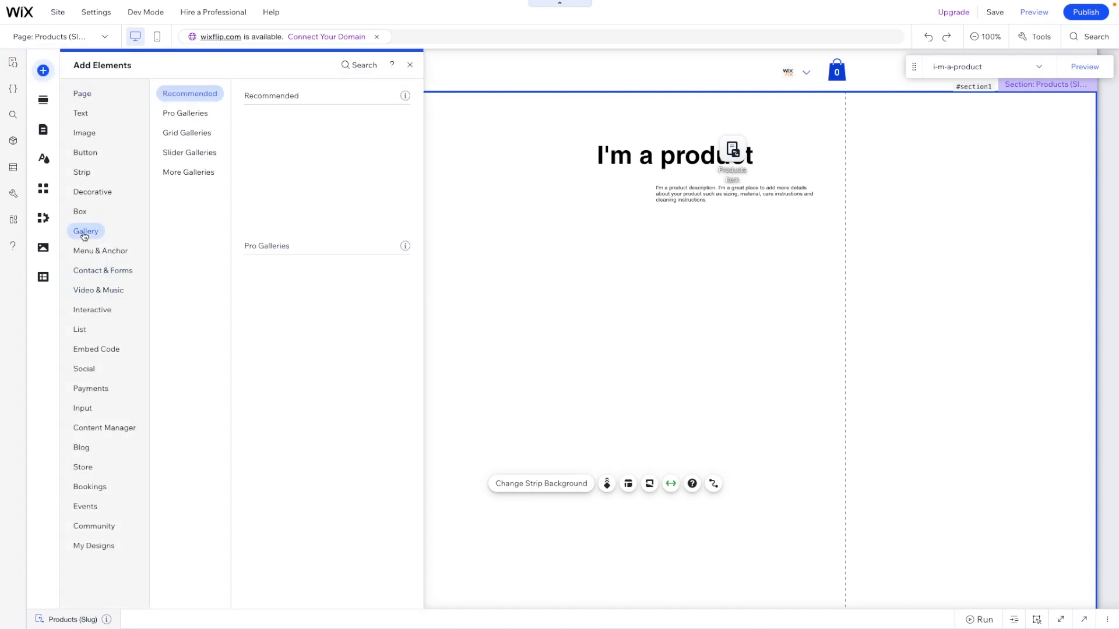
pyautogui.moveTo(367, 309); pyautogui.dragTo(608, 286)
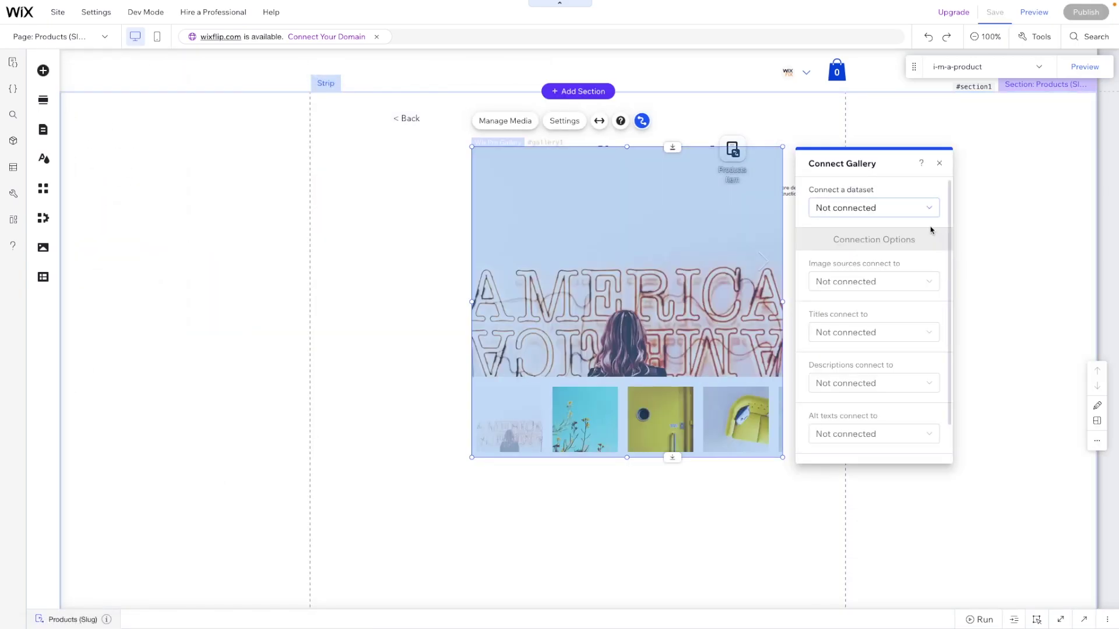
pyautogui.click(897, 208)
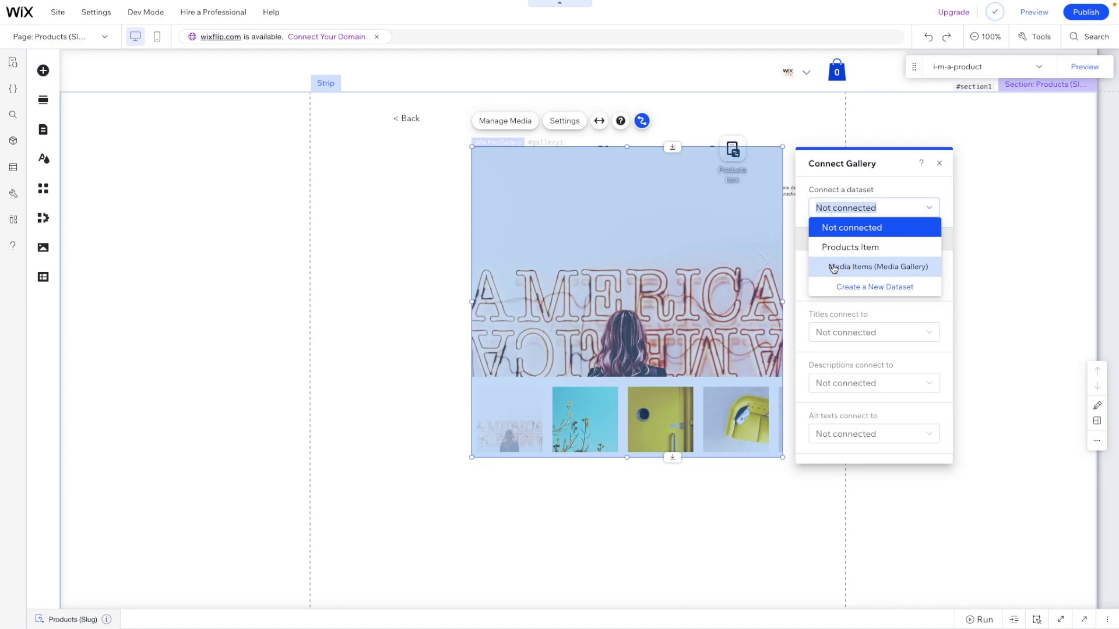
pyautogui.click(857, 268)
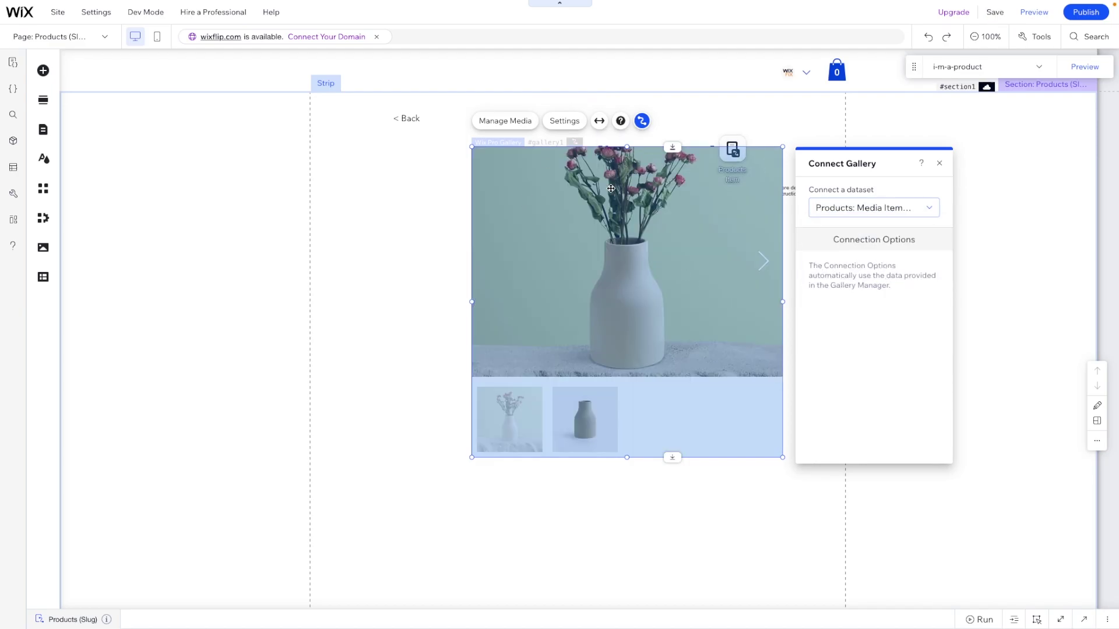
# Step: Move the gallery and Back link left, size the gallery 472×597, and place the title beside it
pyautogui.moveTo(611, 188); pyautogui.dragTo(466, 196)
pyautogui.moveTo(408, 114); pyautogui.dragTo(344, 114)
pyautogui.click(632, 292)
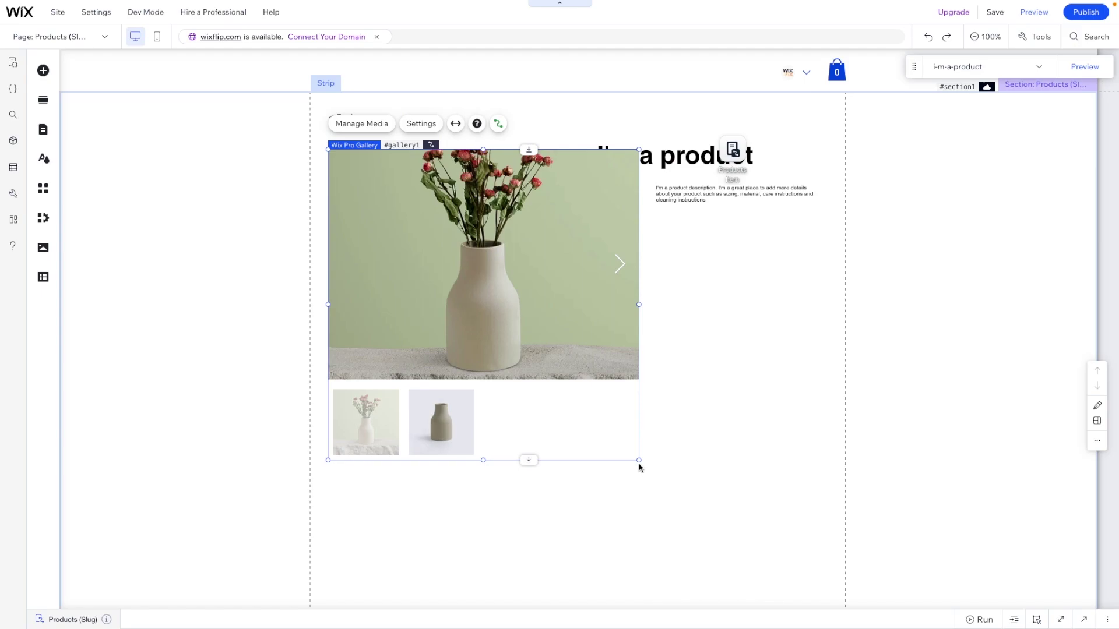
pyautogui.moveTo(639, 460); pyautogui.dragTo(586, 477)
pyautogui.click(670, 169)
pyautogui.moveTo(670, 169); pyautogui.dragTo(628, 212)
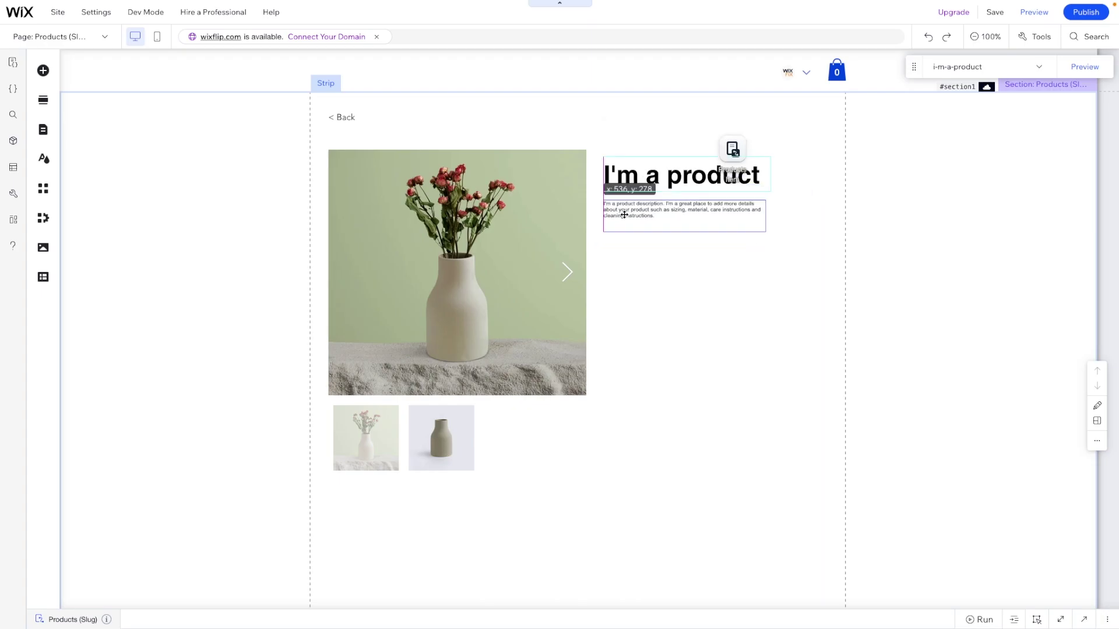
# Step: Add a Heading 4 text under the description linked to Formatted Price, showing $85.00
pyautogui.click(43, 71)
pyautogui.click(81, 113)
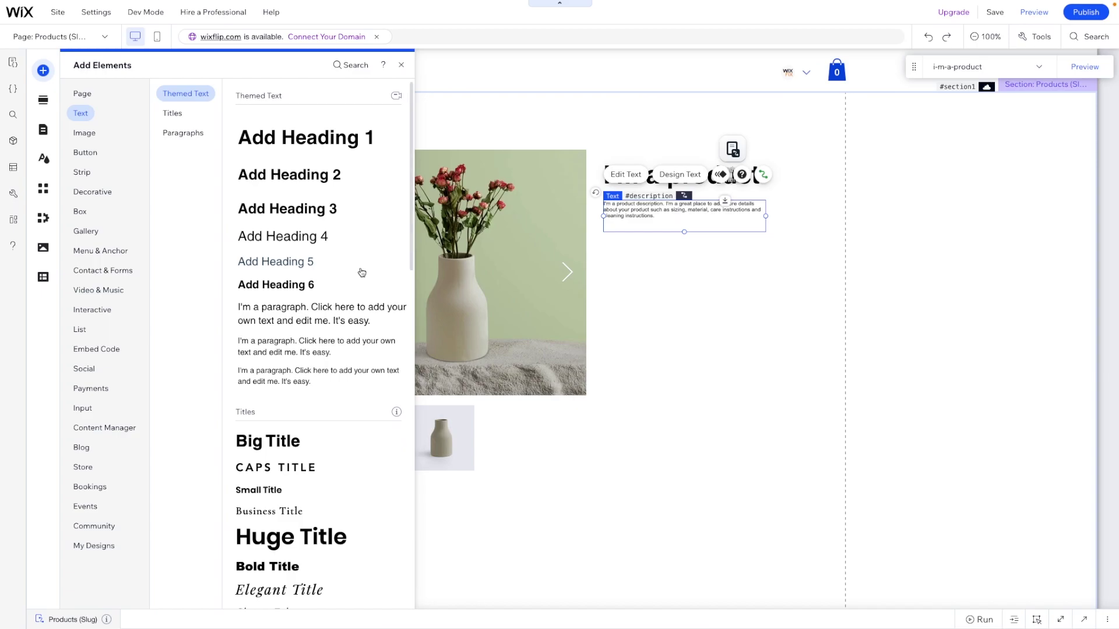
pyautogui.moveTo(268, 241); pyautogui.dragTo(654, 242)
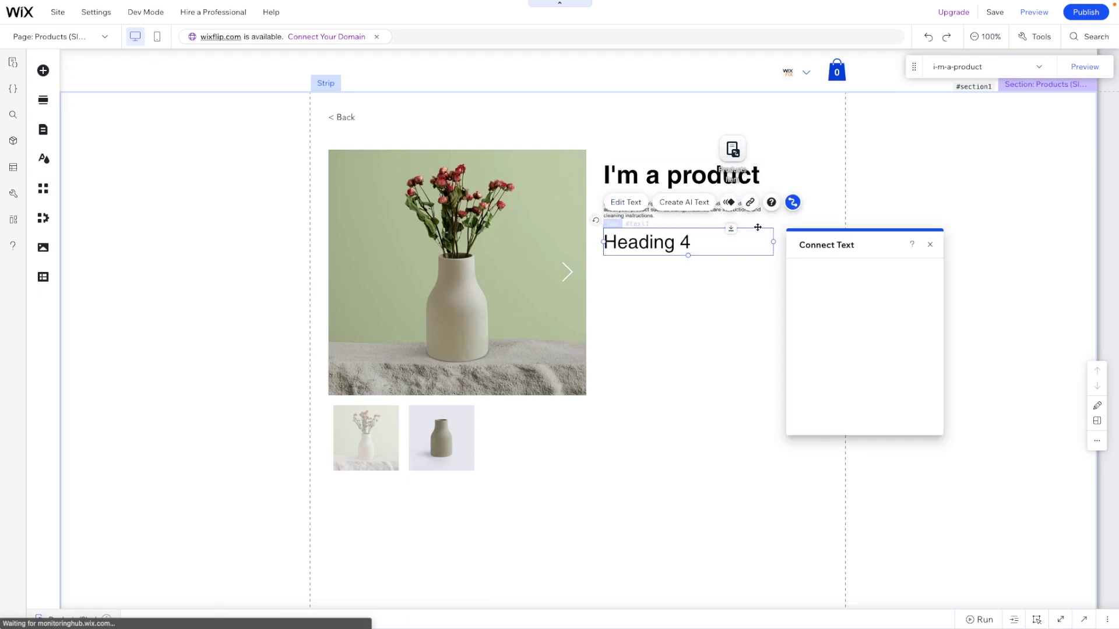
pyautogui.click(839, 362)
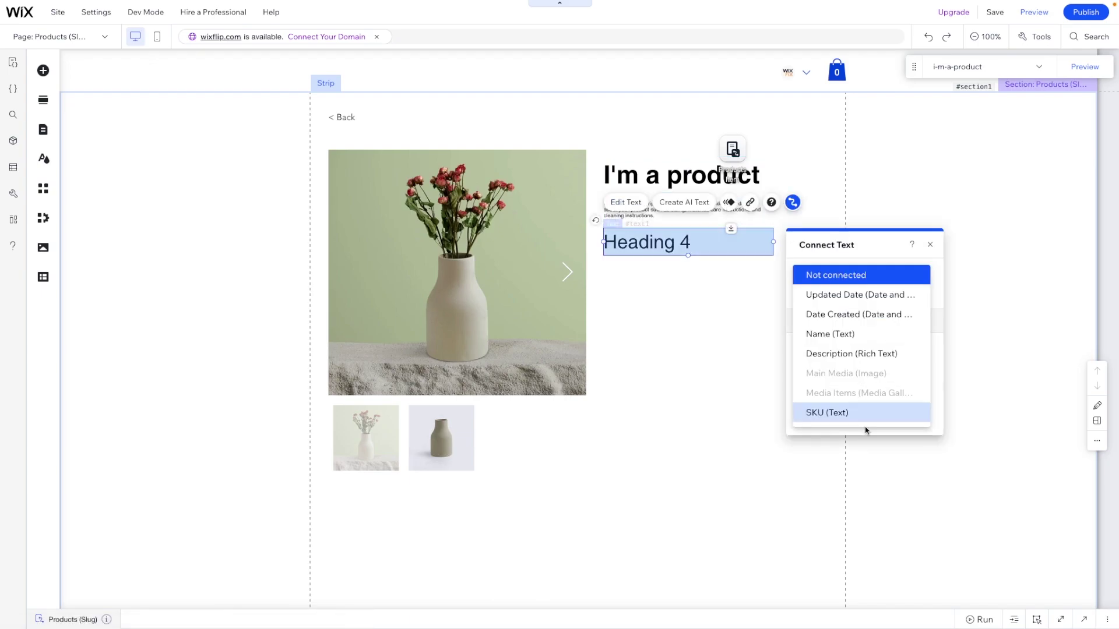
pyautogui.scroll(-1, 861, 366)
pyautogui.scroll(-5, 862, 366)
pyautogui.scroll(2, 862, 367)
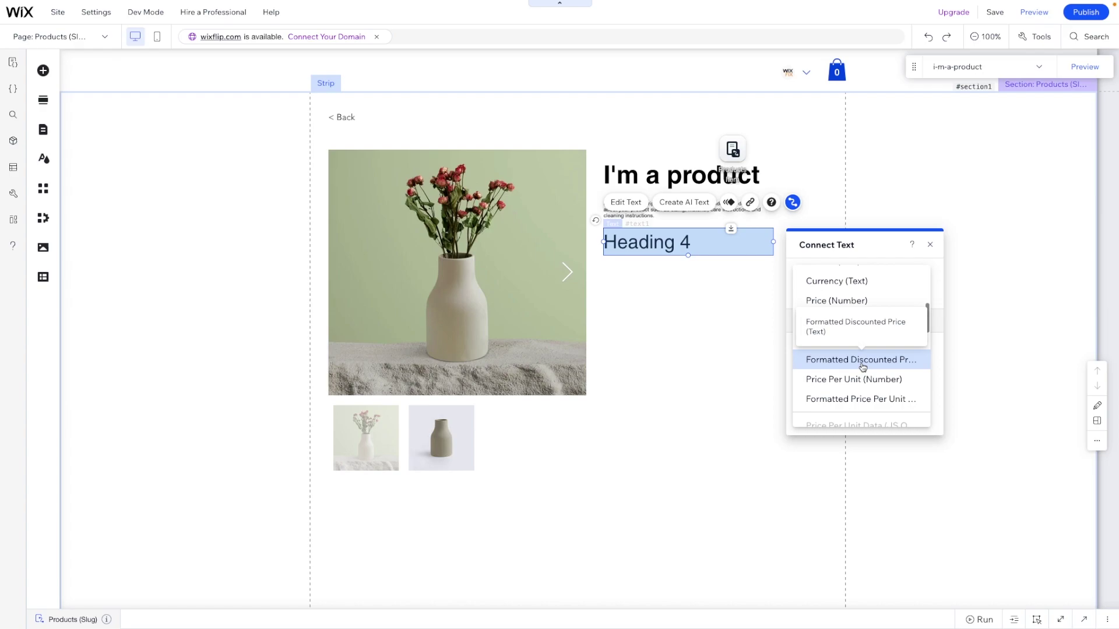
pyautogui.click(861, 341)
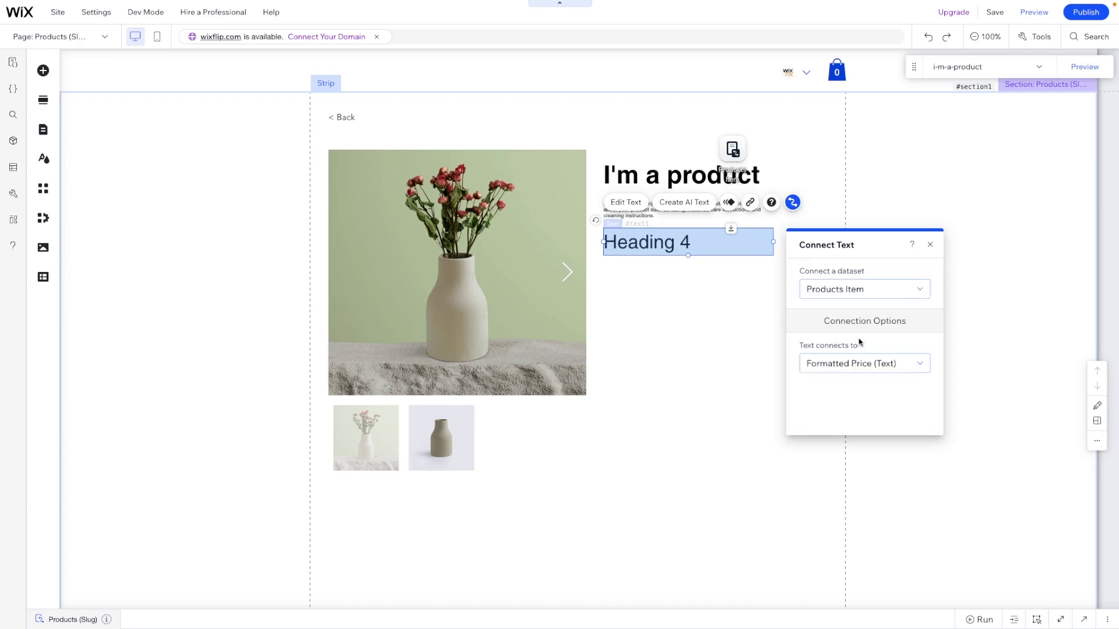
pyautogui.click(727, 325)
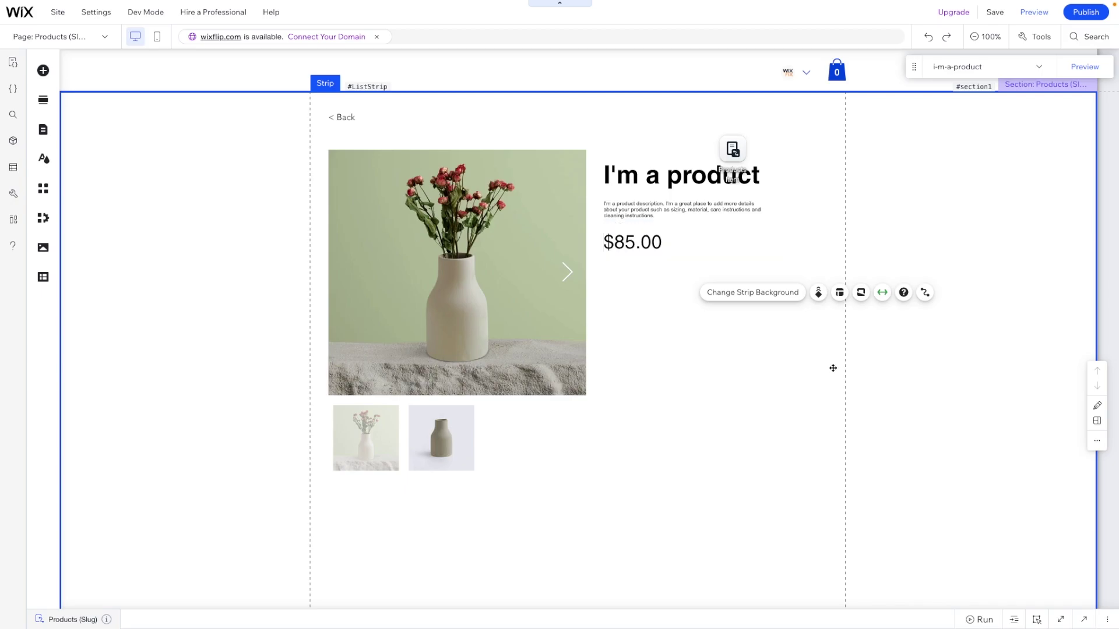
# Step: Place a themed button below the price and label it ADD TO CART
pyautogui.click(44, 70)
pyautogui.click(82, 153)
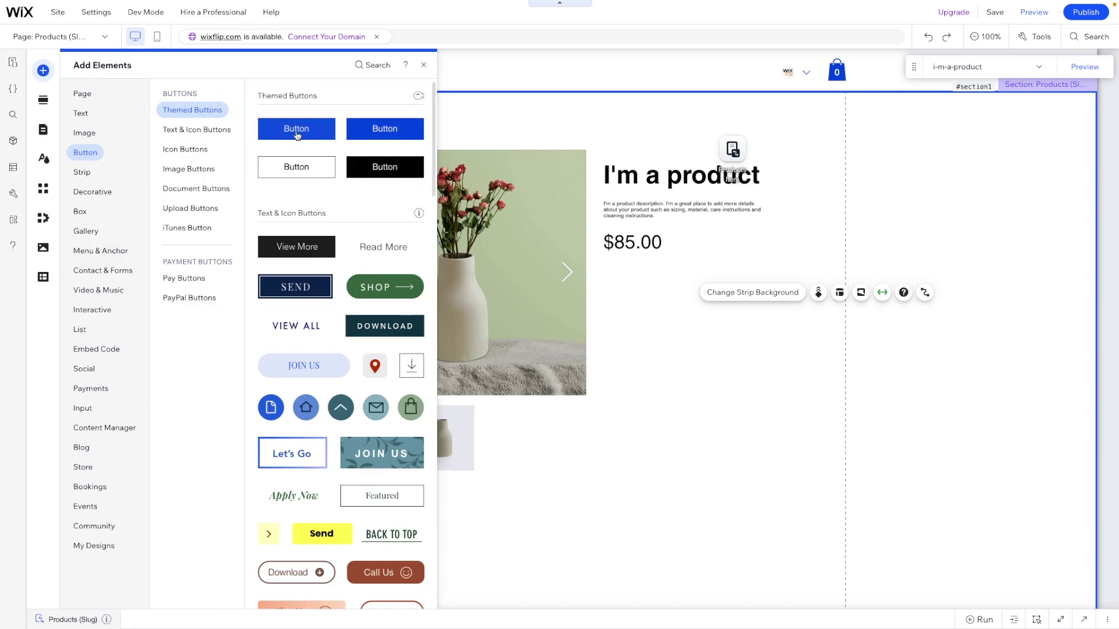
pyautogui.moveTo(308, 131); pyautogui.dragTo(623, 275)
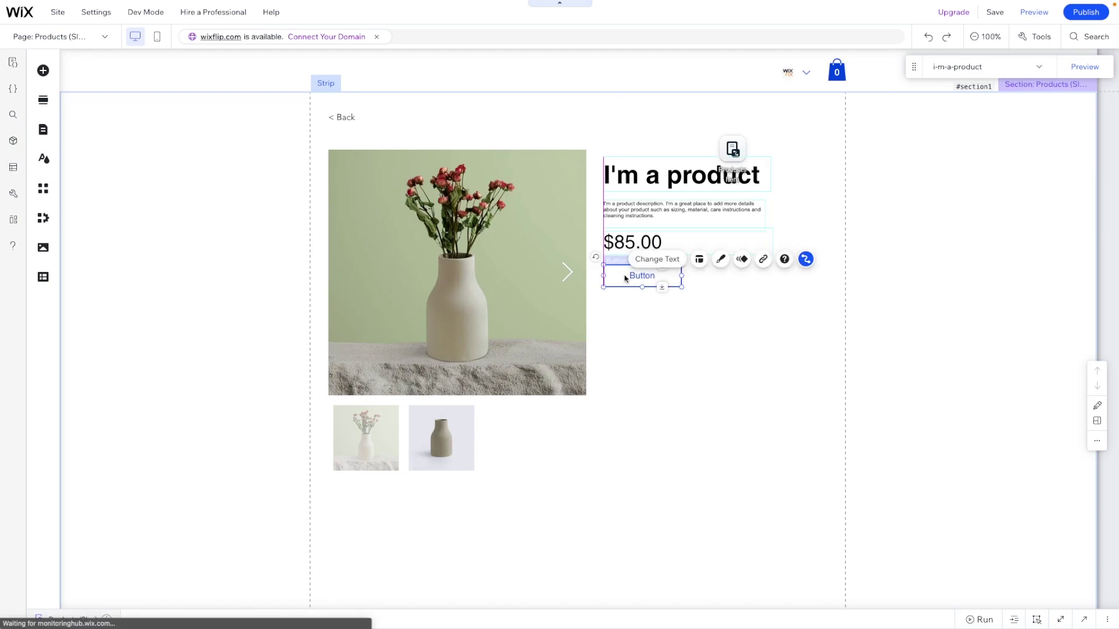
pyautogui.click(637, 248)
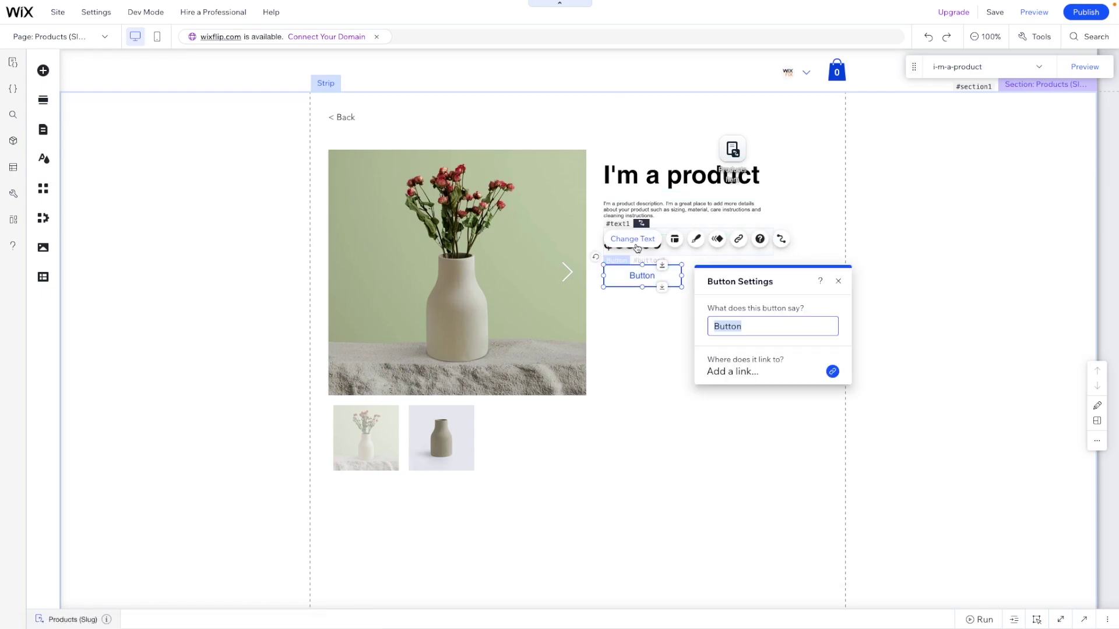
pyautogui.write('ADD TO CART')
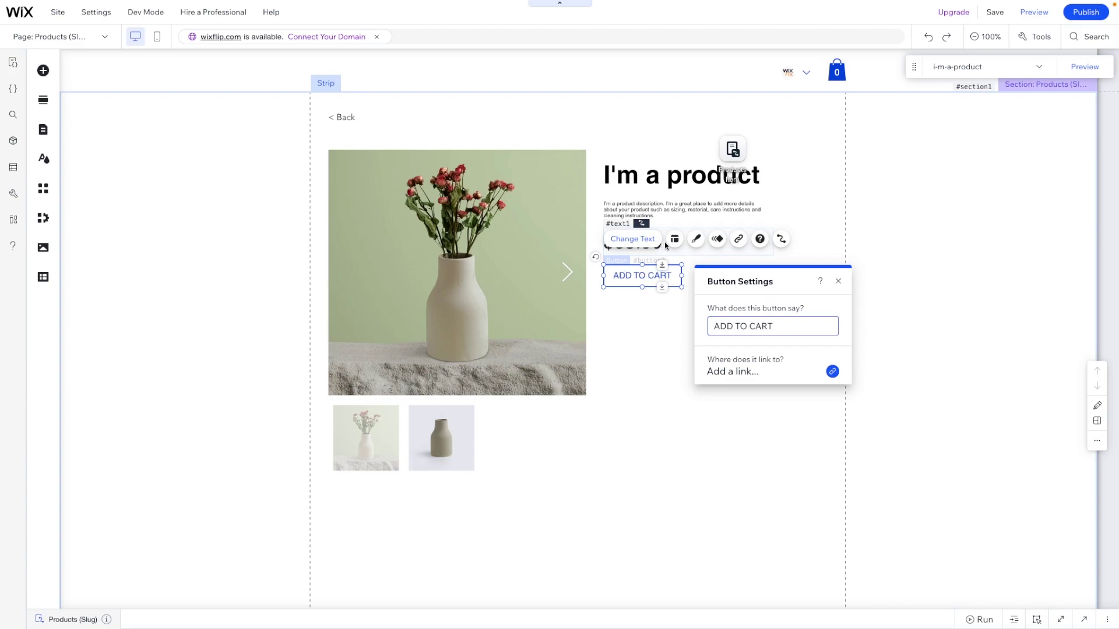
# Step: Connect the button's click action to Add to cart
pyautogui.click(781, 239)
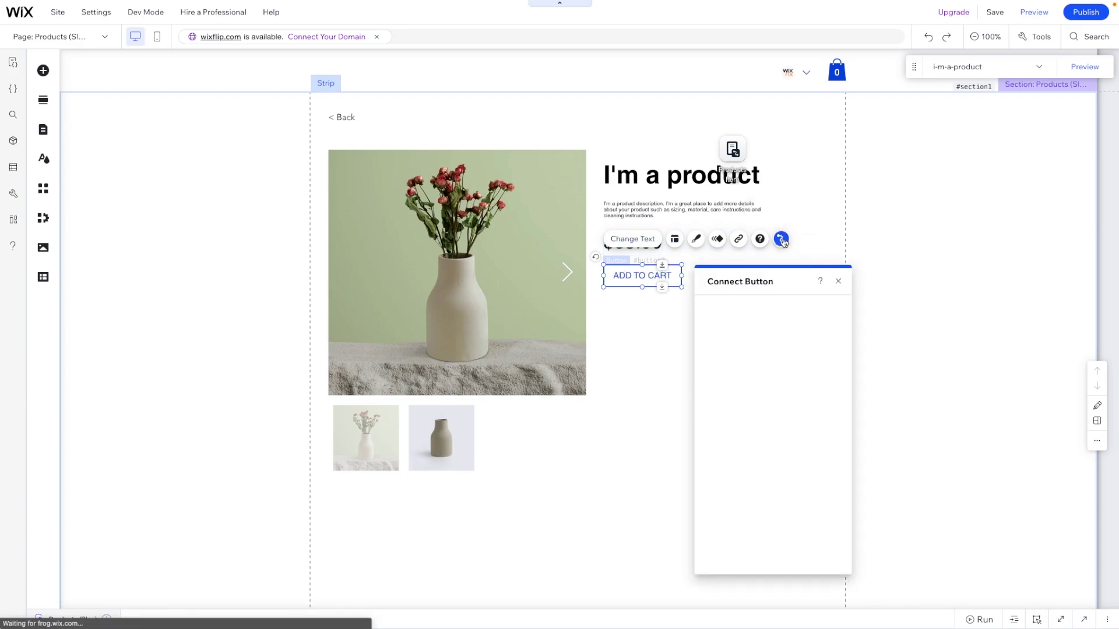
pyautogui.click(775, 400)
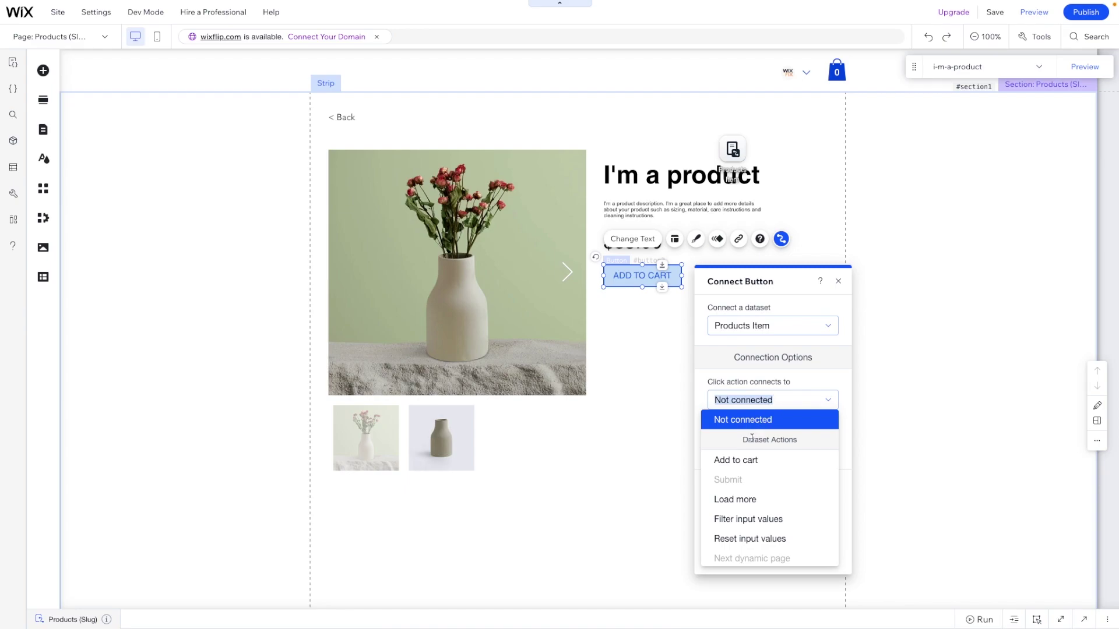
pyautogui.click(730, 460)
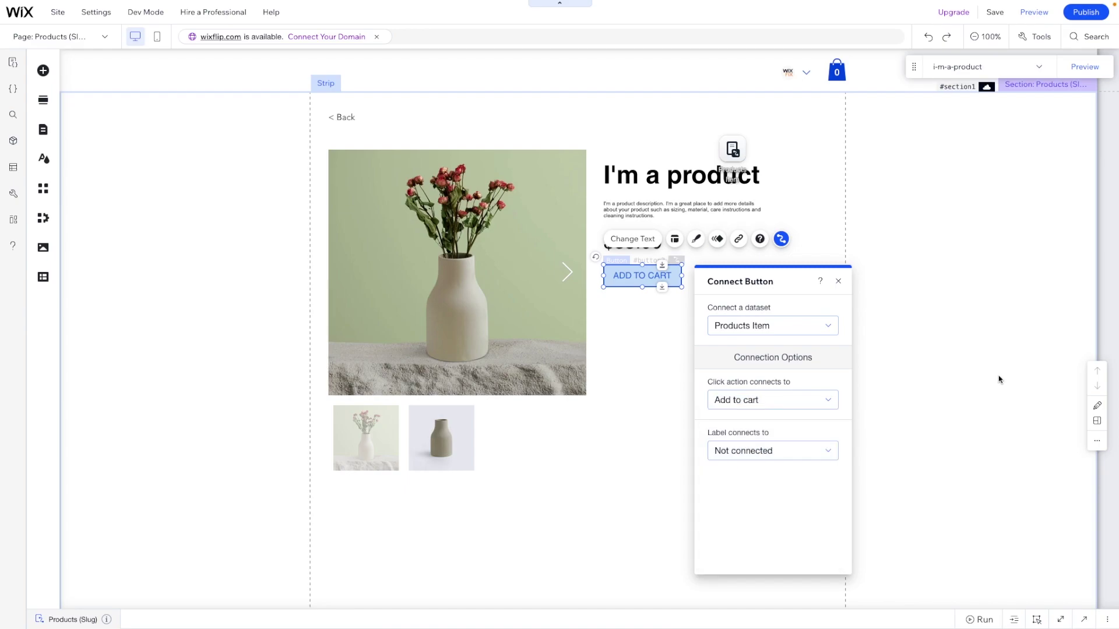
pyautogui.click(969, 304)
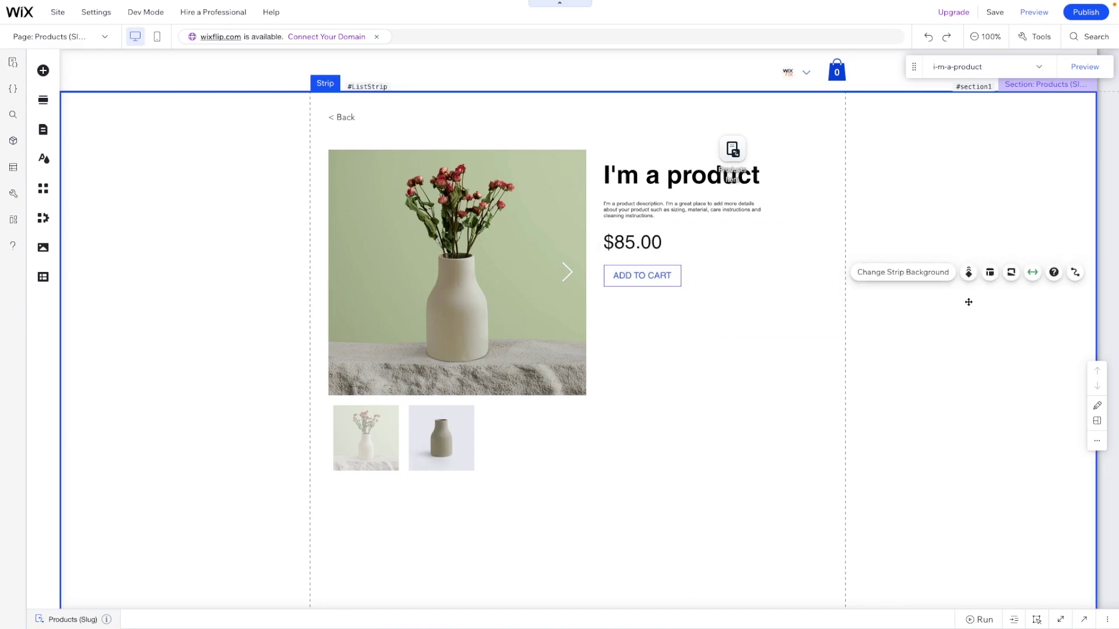
# Step: Preview the page, test ADD TO CART until the cart shows 1, then return to the editor
pyautogui.click(1034, 12)
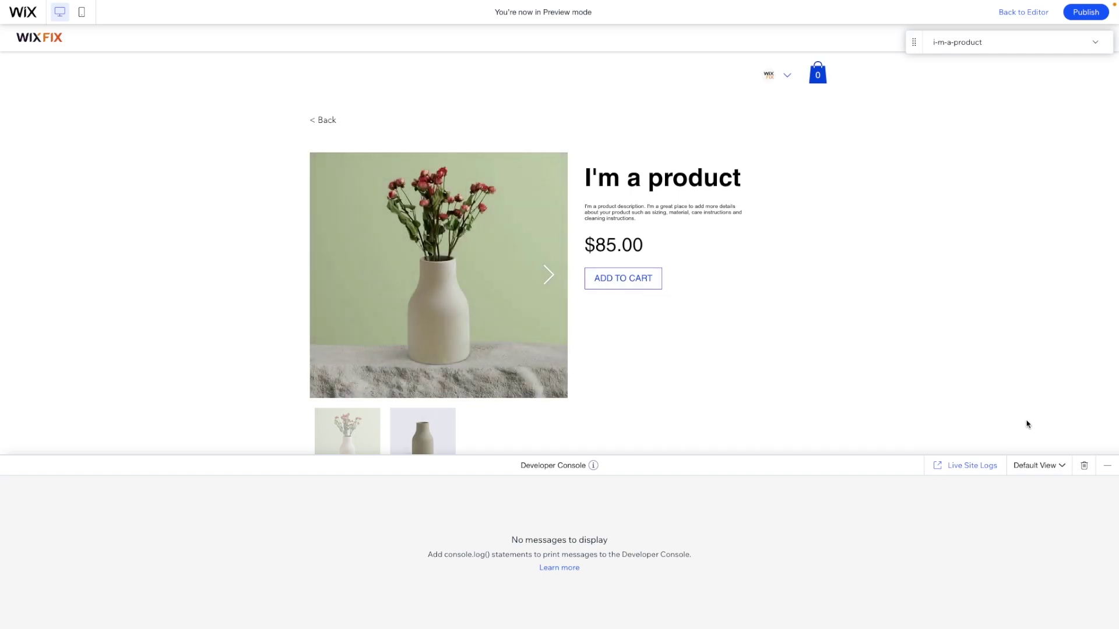
pyautogui.click(1107, 466)
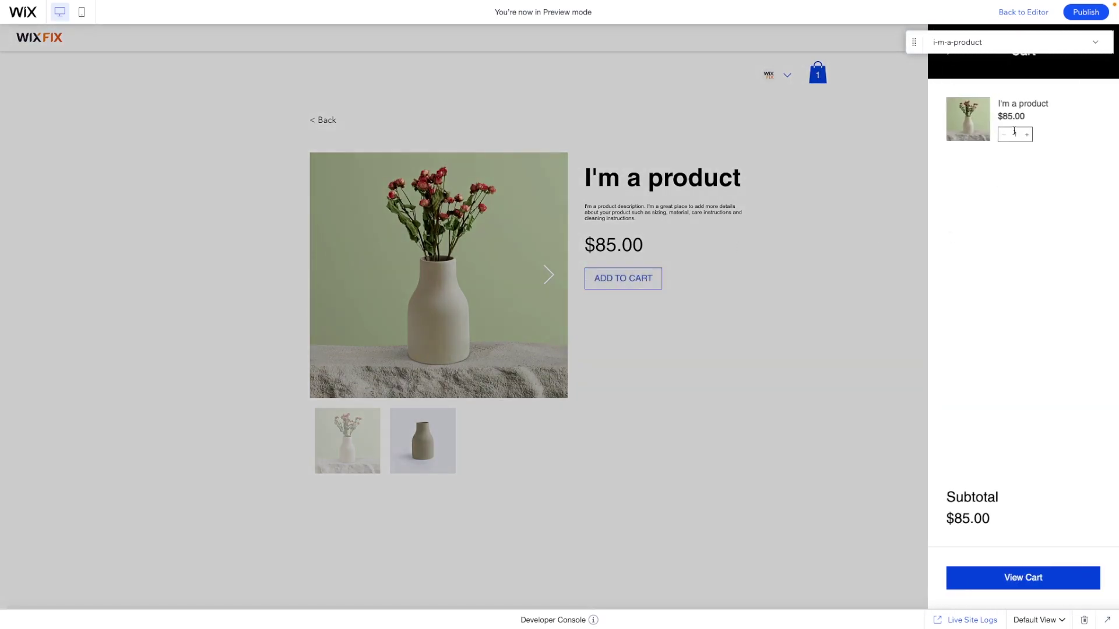
pyautogui.moveTo(912, 39); pyautogui.dragTo(782, 42)
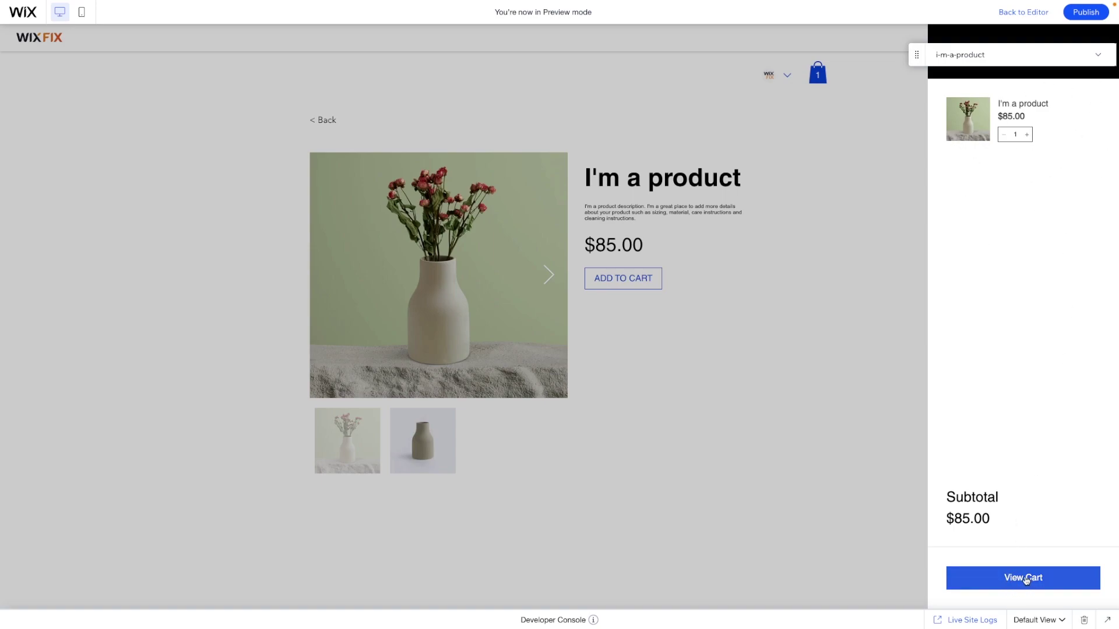
pyautogui.click(1035, 19)
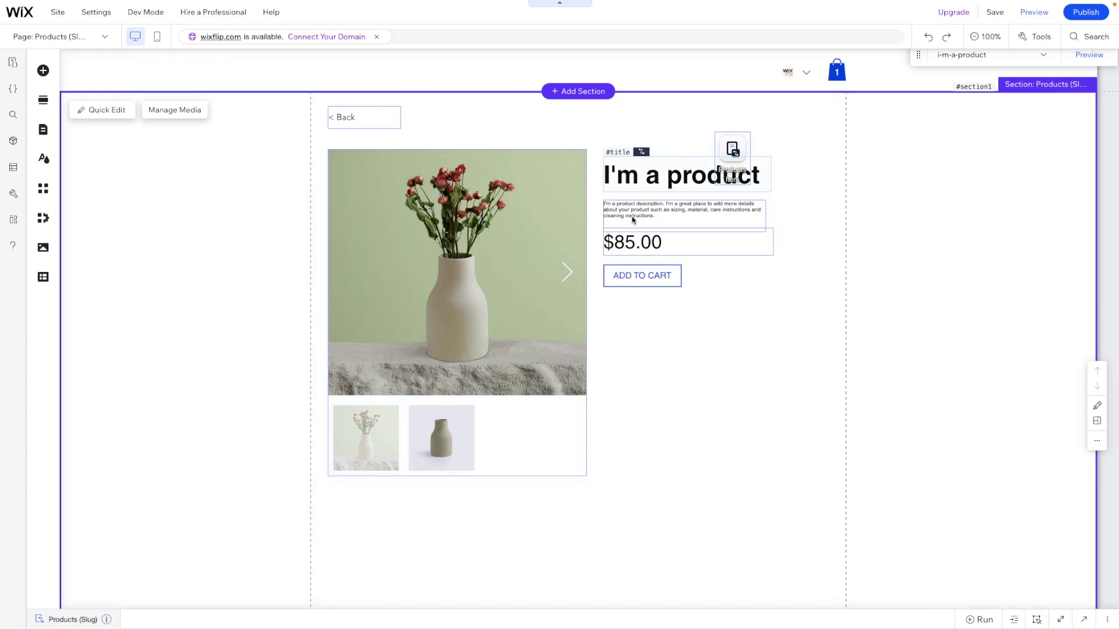
# Step: Nudge the ADD TO CART button lower and clear its click-action connection
pyautogui.click(786, 267)
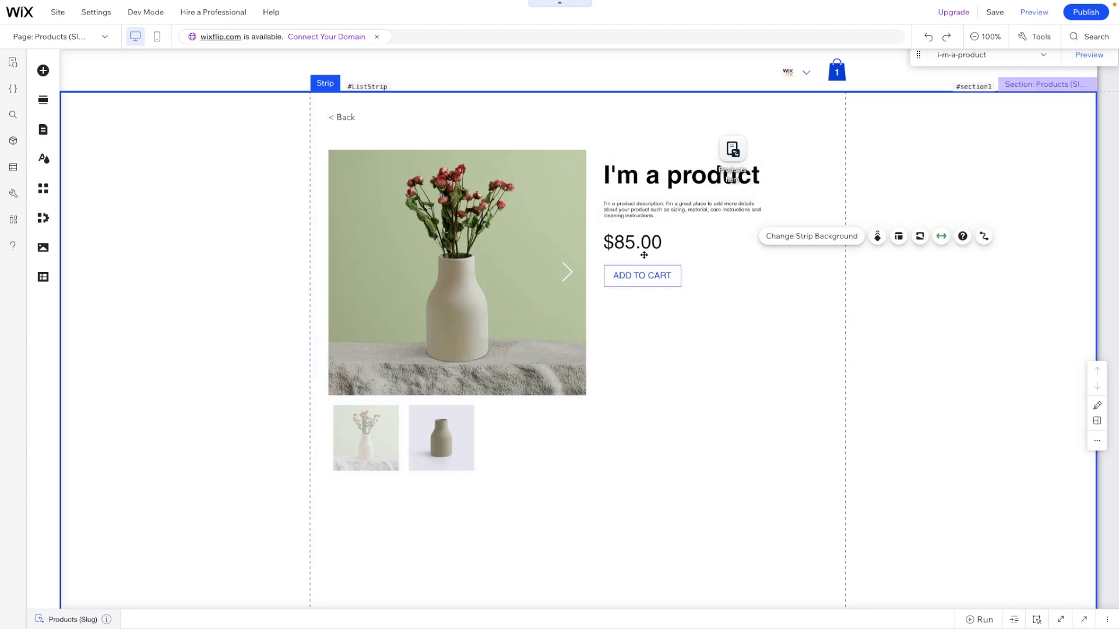
pyautogui.moveTo(640, 275)
pyautogui.mouseDown()
pyautogui.moveTo(639, 368)
pyautogui.moveTo(653, 290)
pyautogui.mouseUp()
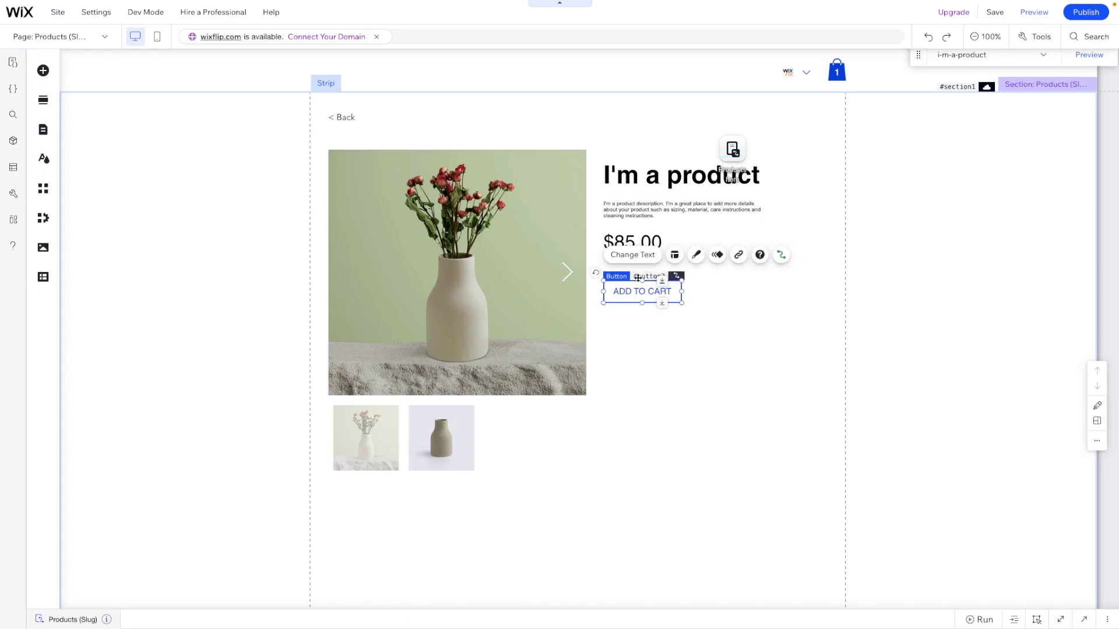
pyautogui.click(780, 255)
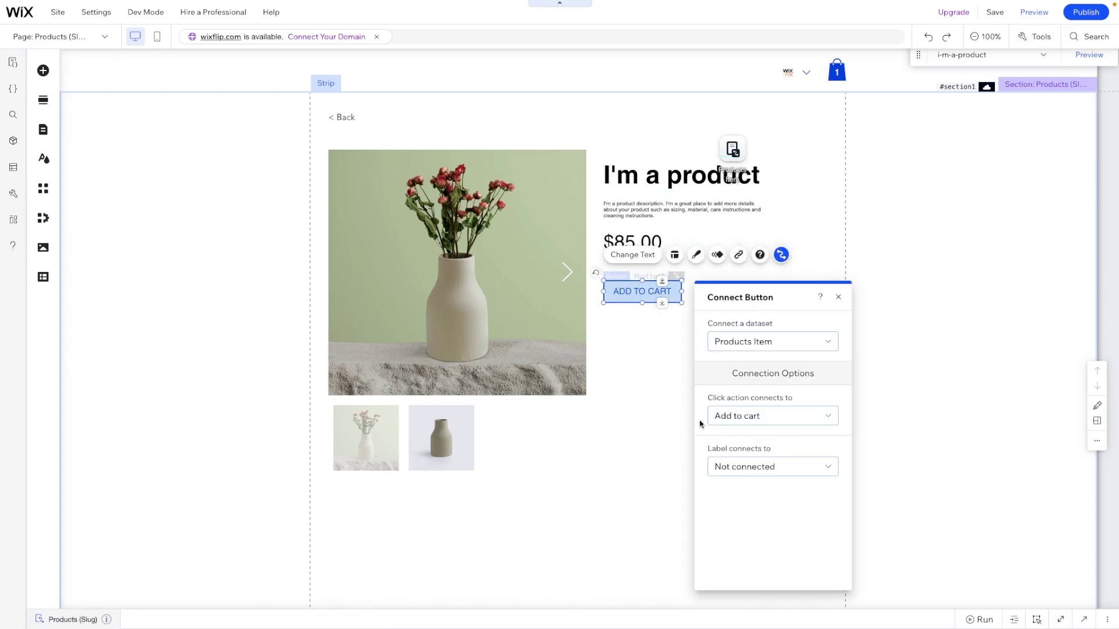
pyautogui.click(751, 418)
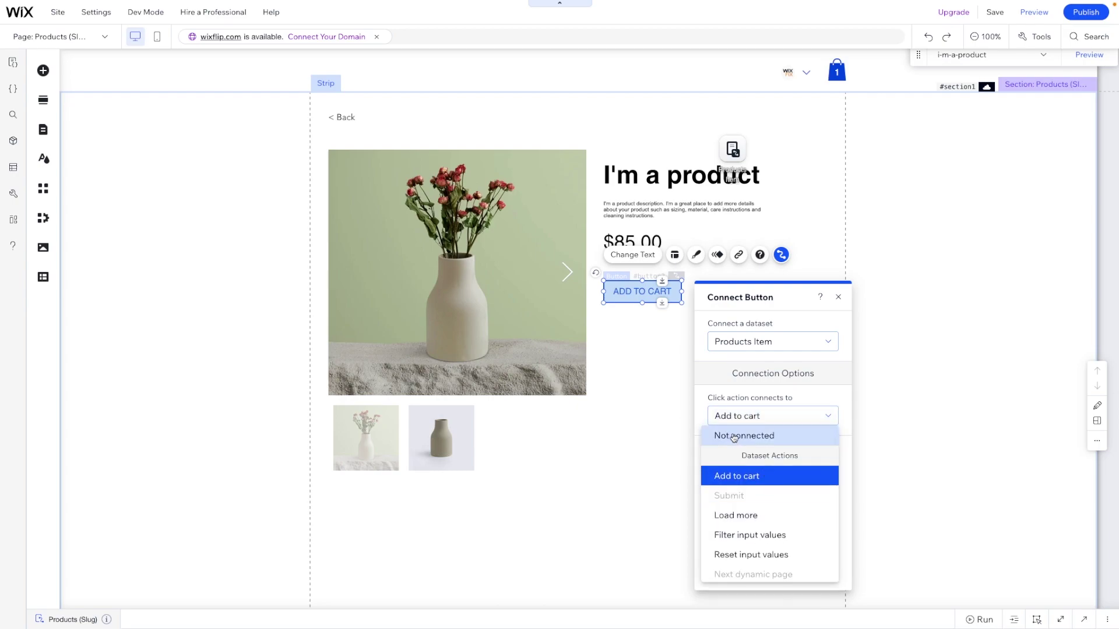
pyautogui.click(745, 436)
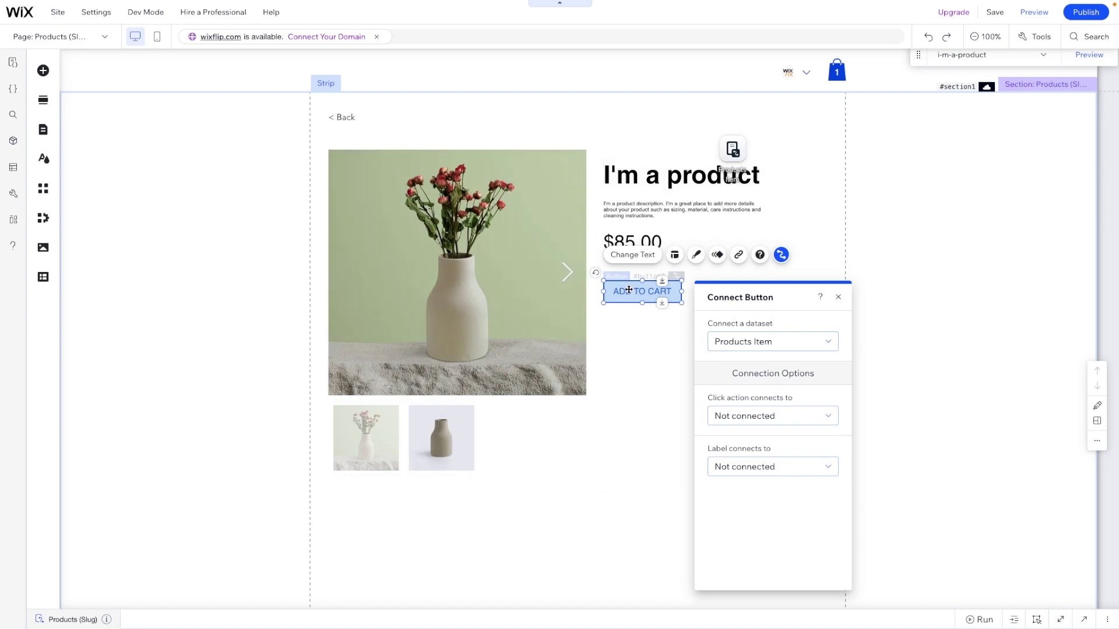
pyautogui.click(593, 263)
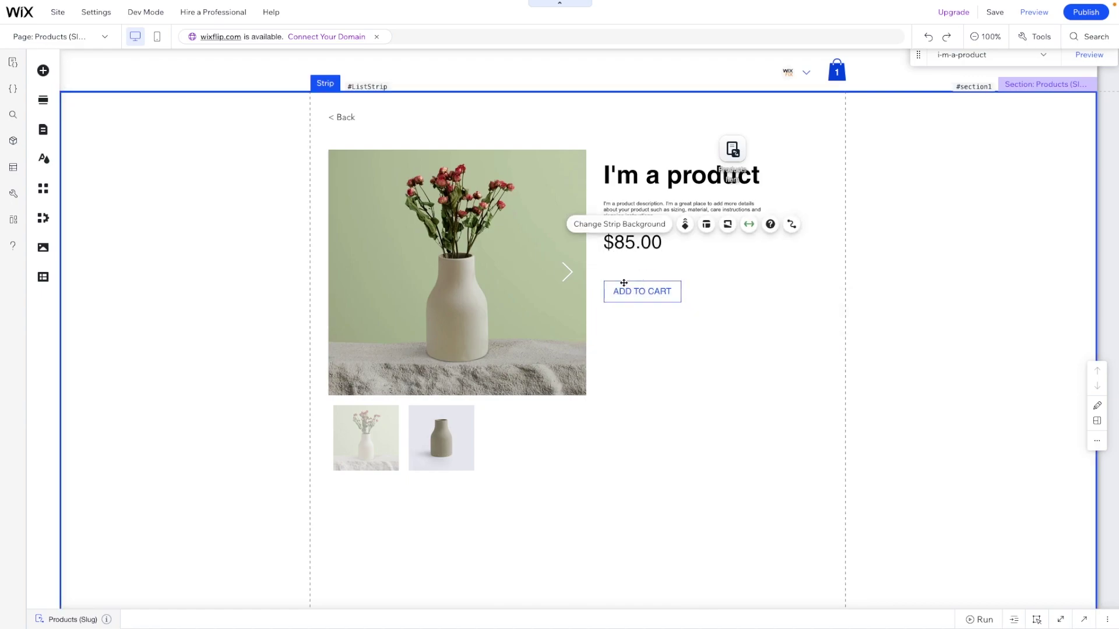
# Step: Reconnect the ADD TO CART button's click action to Add to cart
pyautogui.click(619, 303)
pyautogui.click(781, 254)
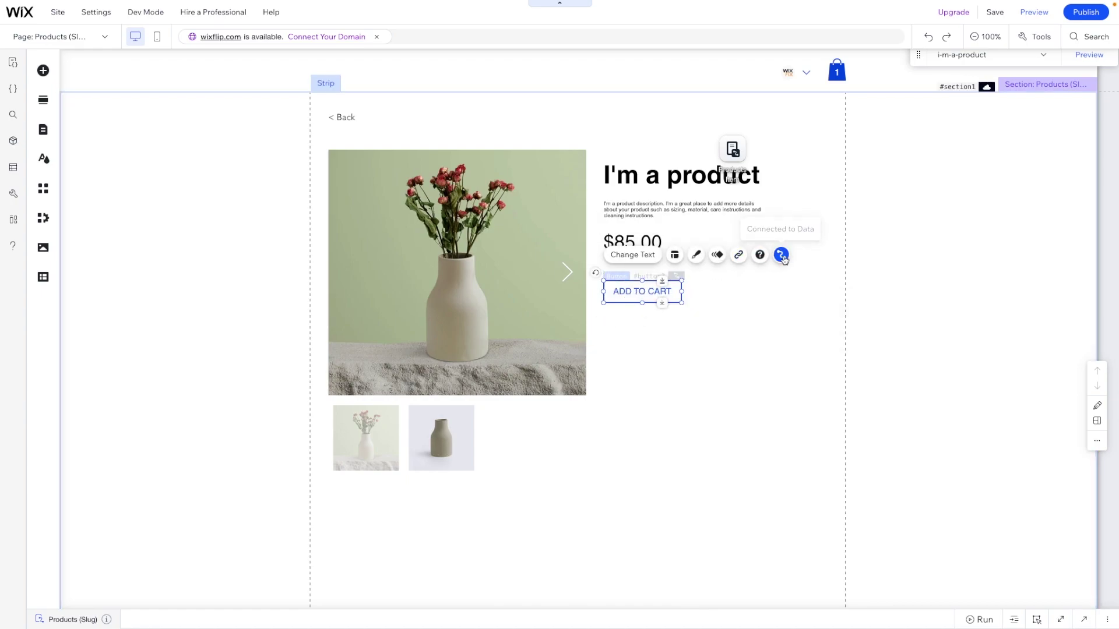
pyautogui.click(758, 417)
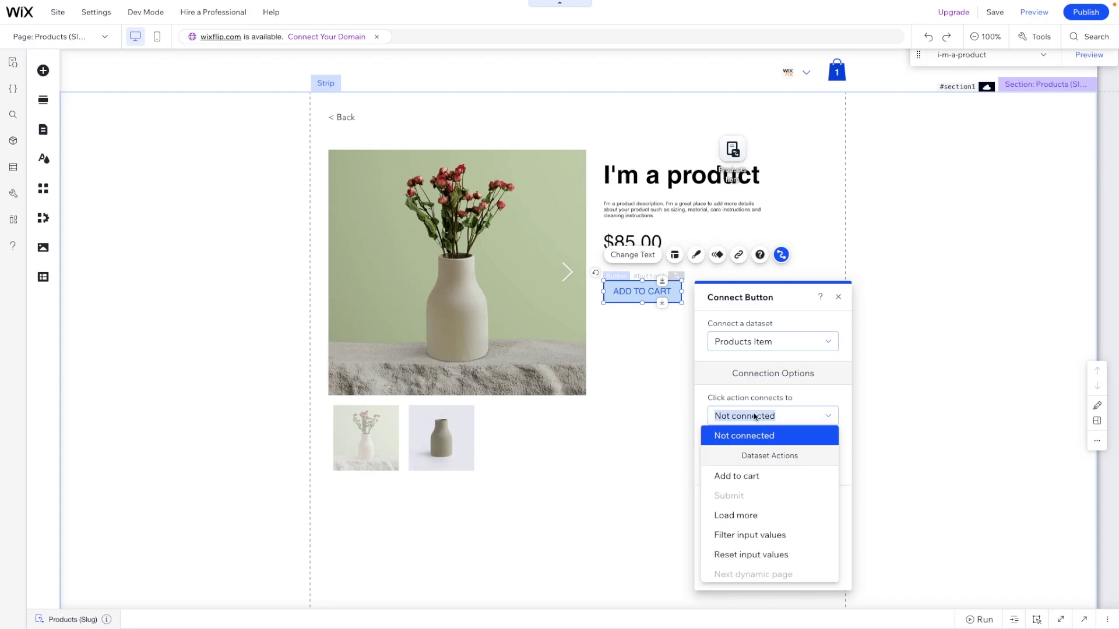
pyautogui.click(751, 476)
pyautogui.click(653, 347)
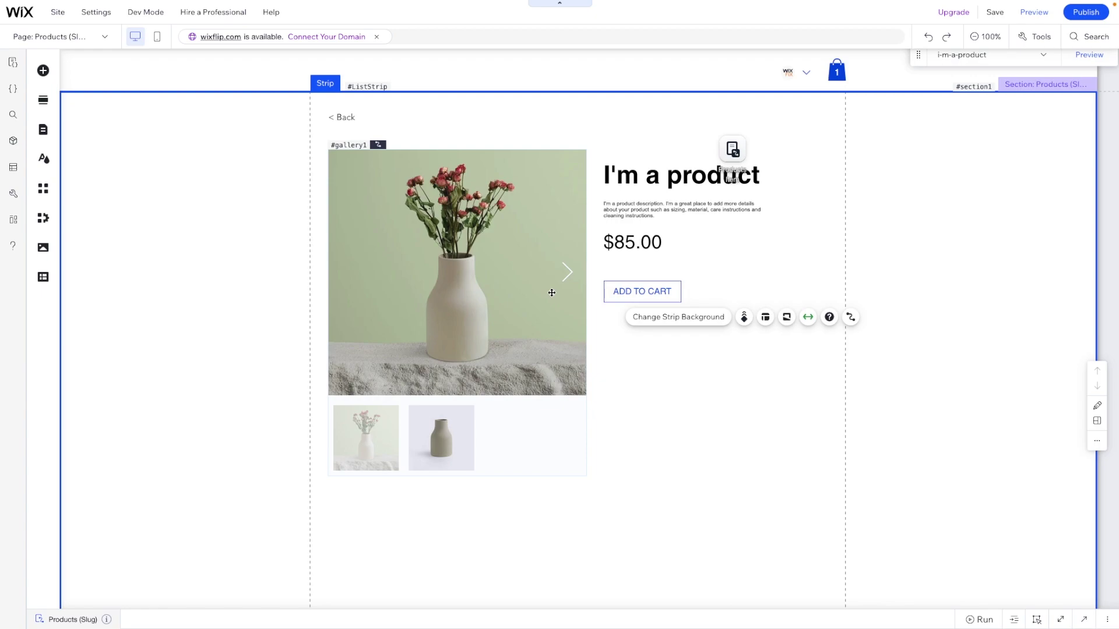
# Step: Create a Products (All) dynamic list page from the Products collection's options menu
pyautogui.click(242, 183)
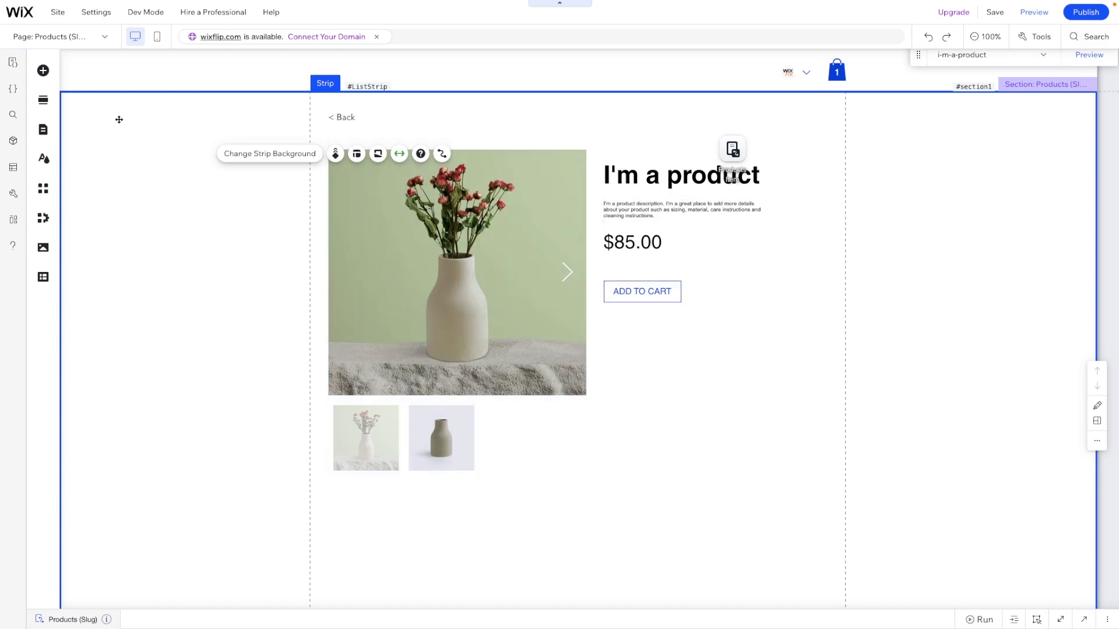
pyautogui.click(43, 277)
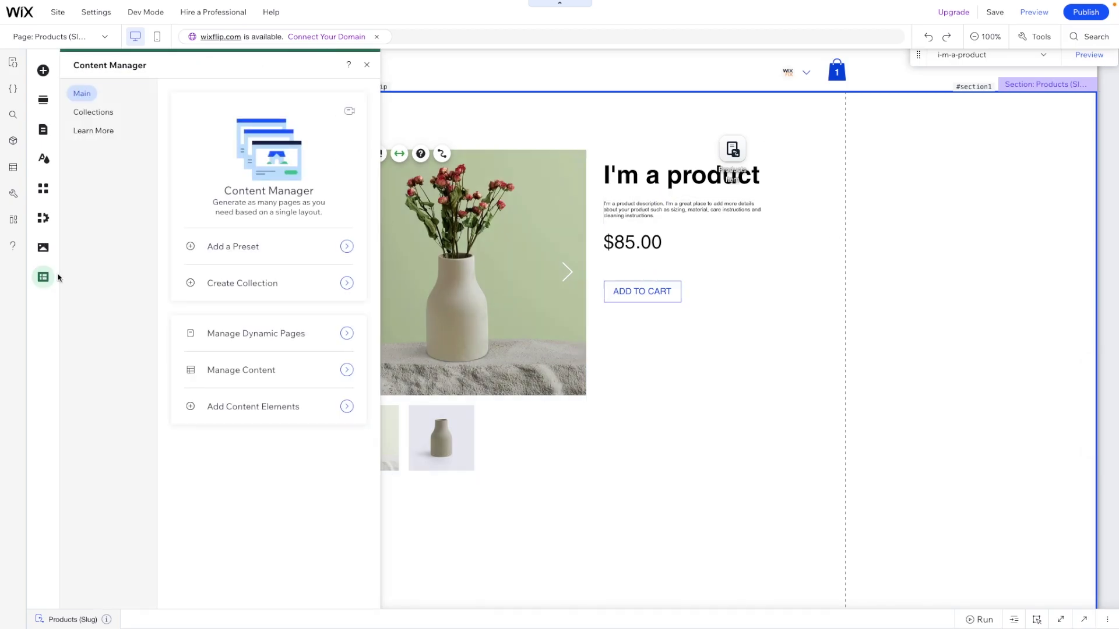
pyautogui.click(83, 110)
pyautogui.scroll(-2, 352, 380)
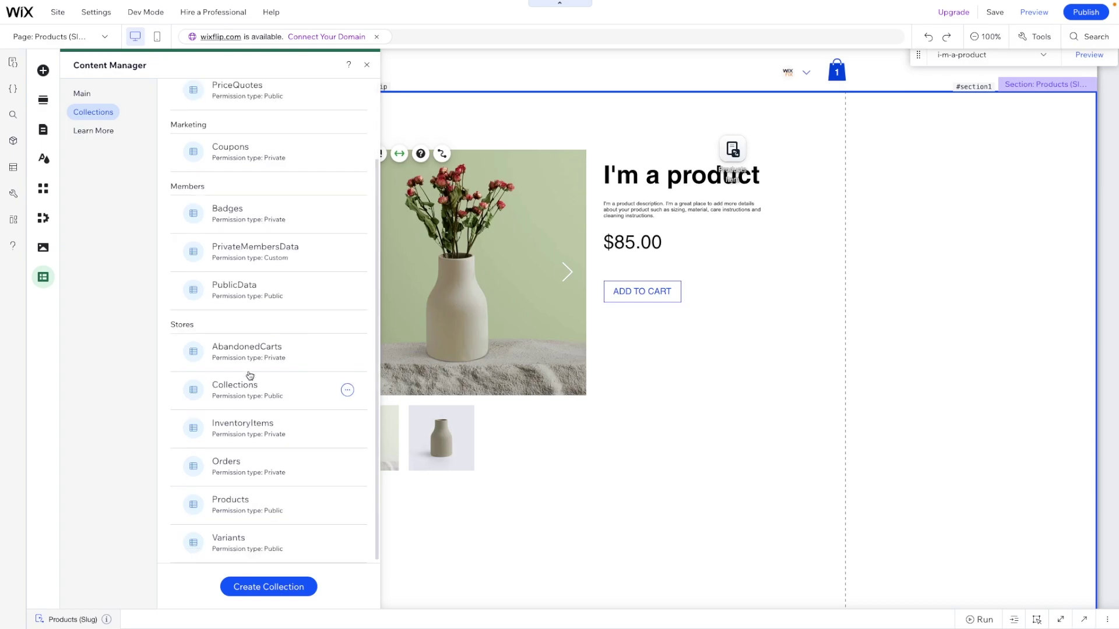
pyautogui.click(347, 505)
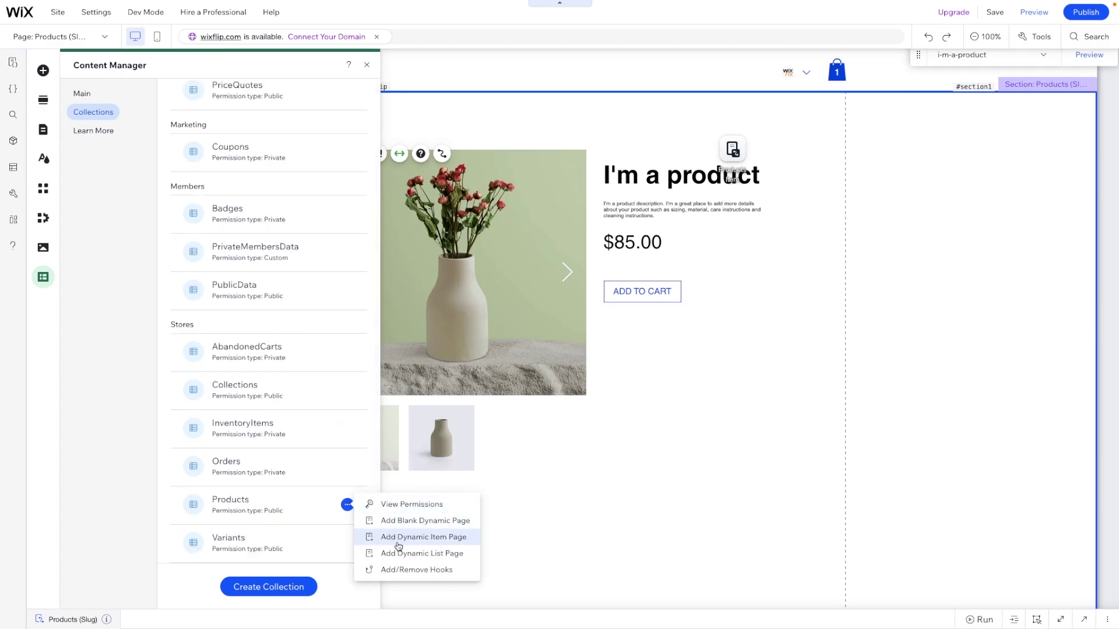
pyautogui.click(398, 553)
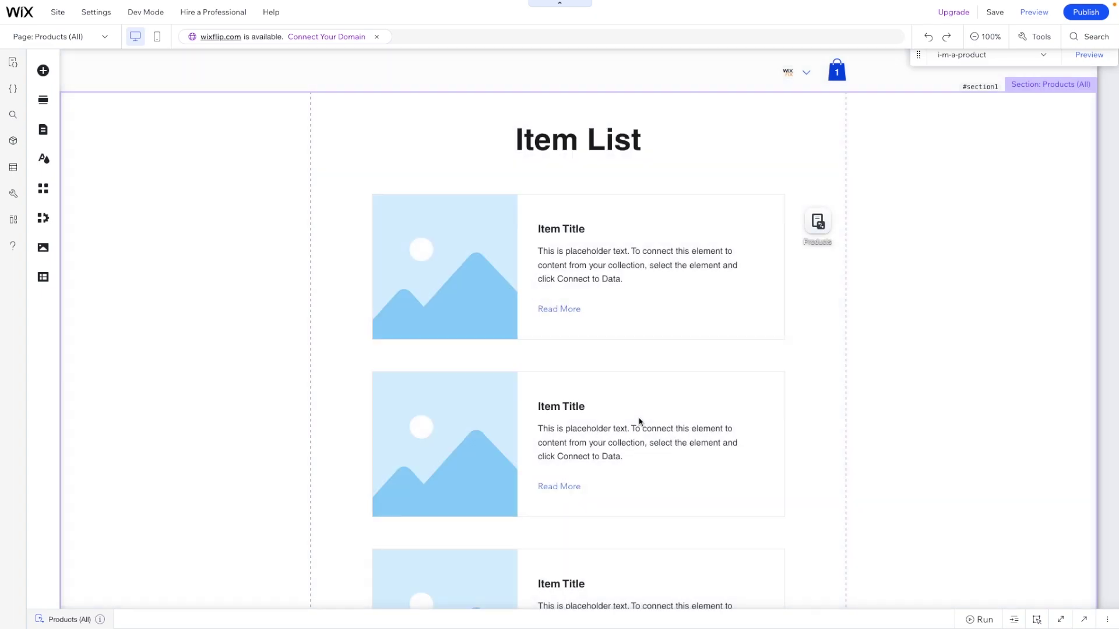
# Step: Relabel the first item's Read More button to ADD TO CART
pyautogui.click(888, 350)
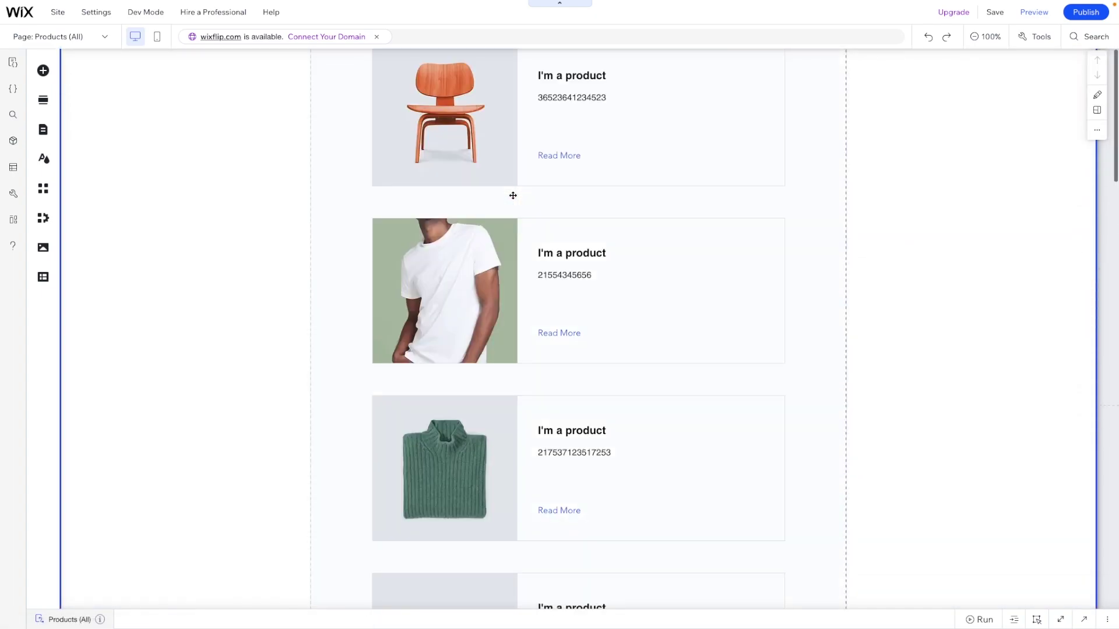
pyautogui.click(557, 271)
pyautogui.click(559, 309)
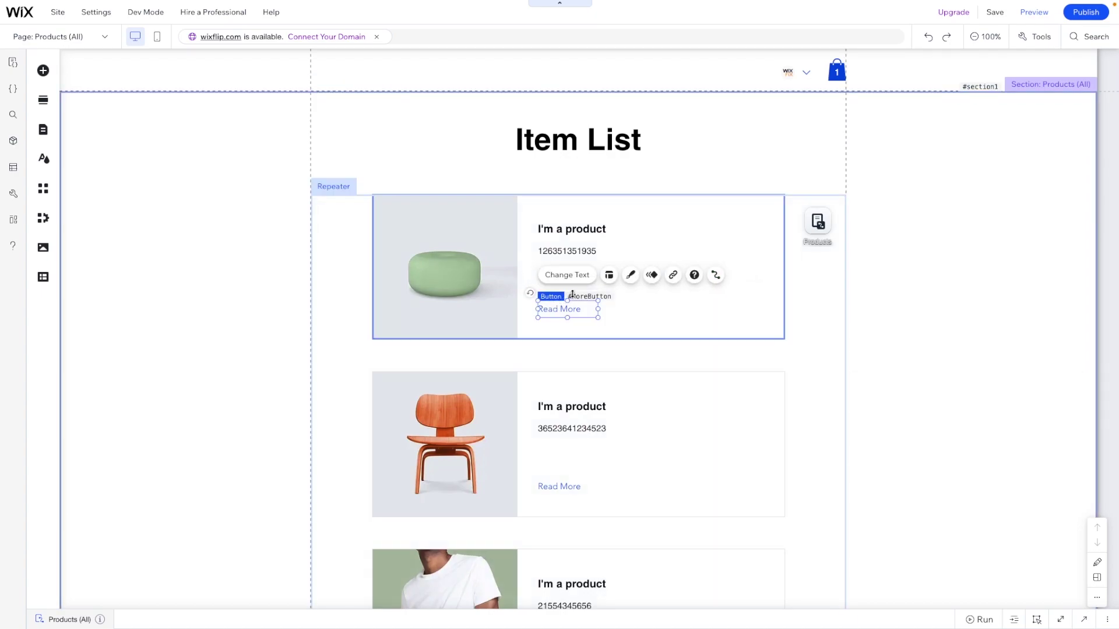
pyautogui.click(568, 275)
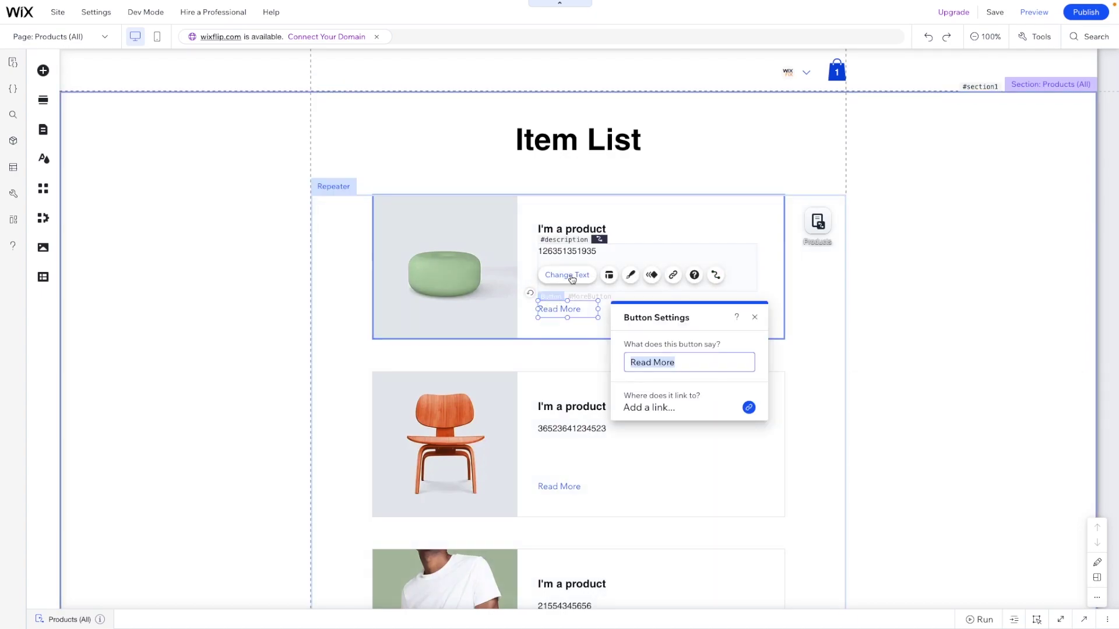
pyautogui.write('ADD TO CART')
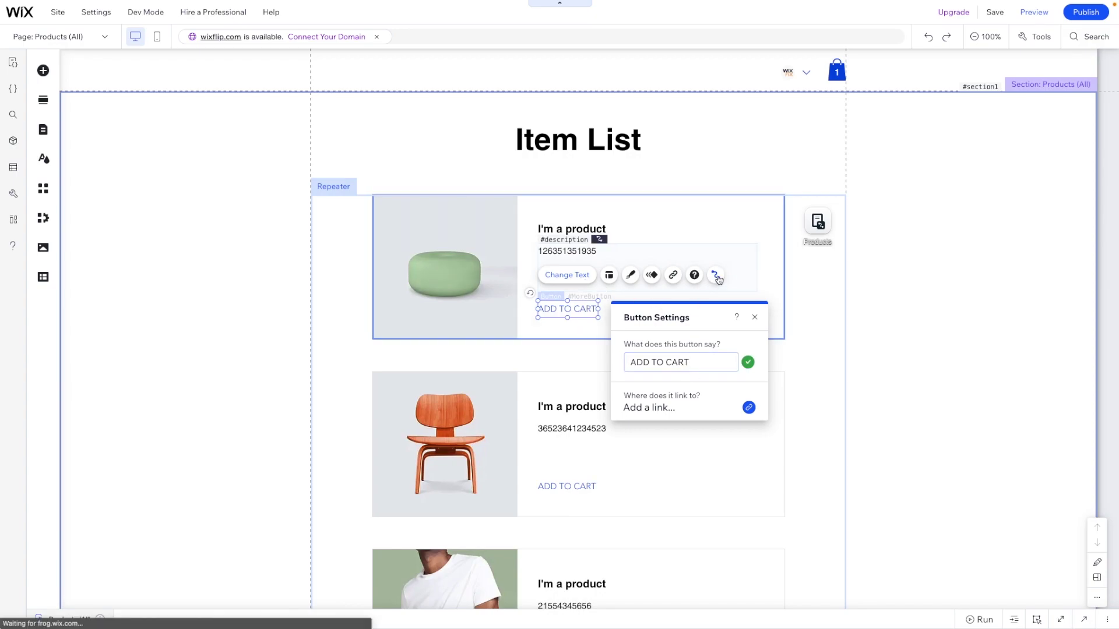
# Step: Connect the list button's click action to Add to cart
pyautogui.click(717, 277)
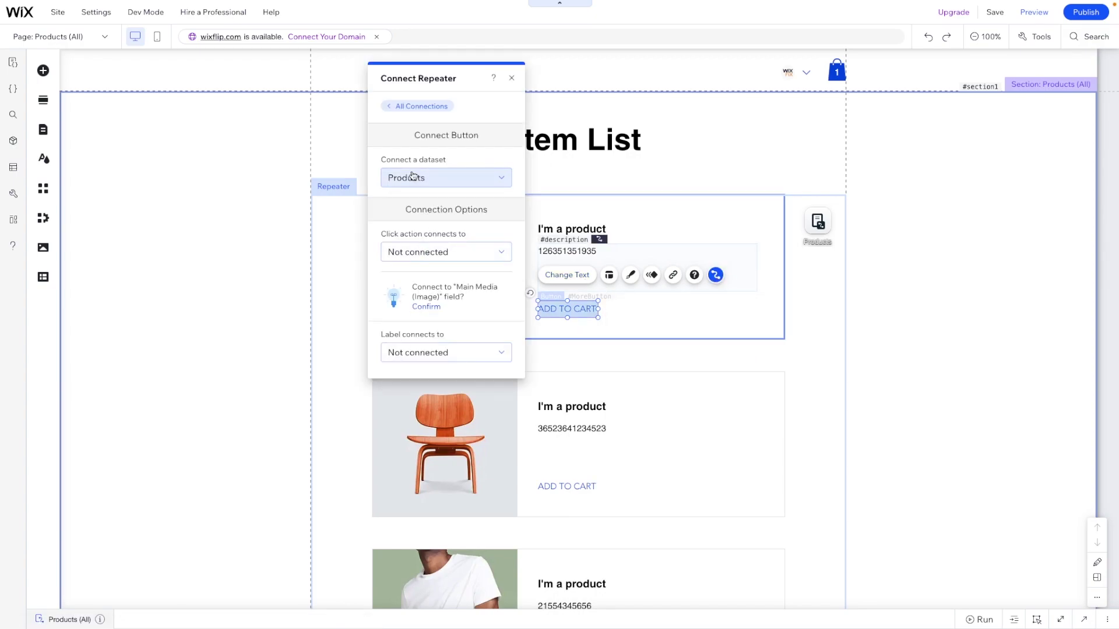
pyautogui.click(410, 255)
pyautogui.click(419, 311)
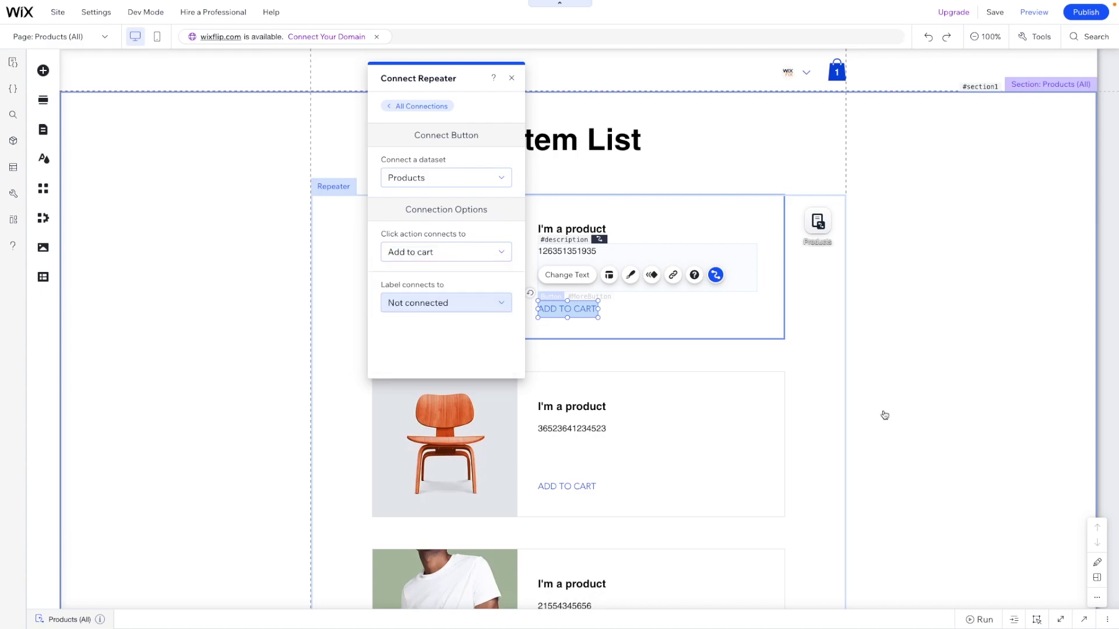
pyautogui.click(935, 369)
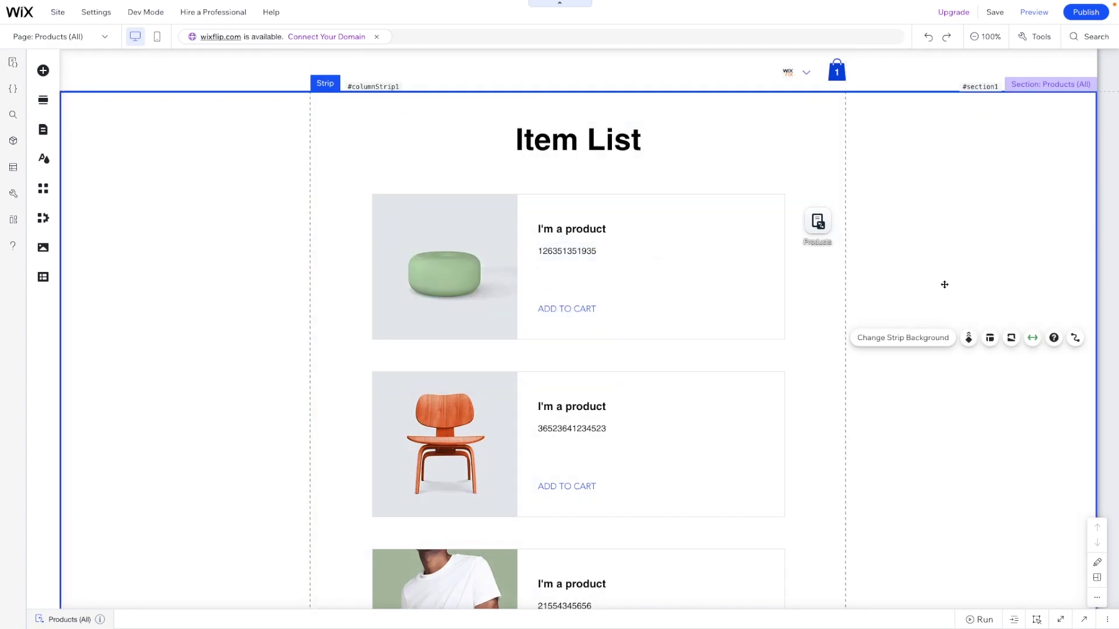
# Step: In Preview, add the green product and the navy cap to the cart, reaching three items at $170.00
pyautogui.click(1035, 14)
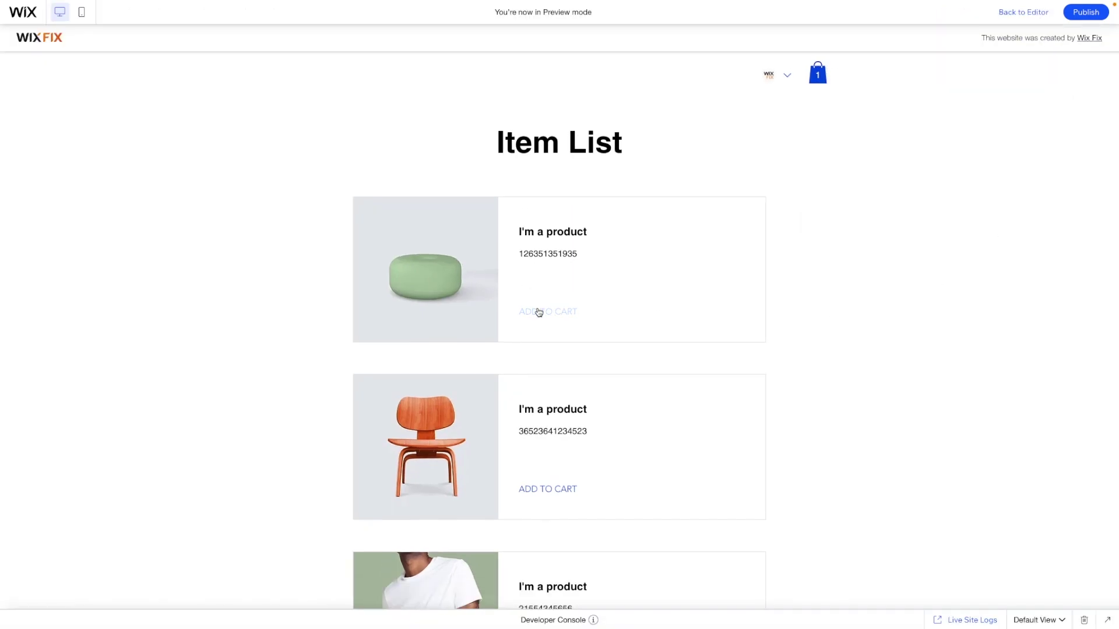
pyautogui.click(539, 312)
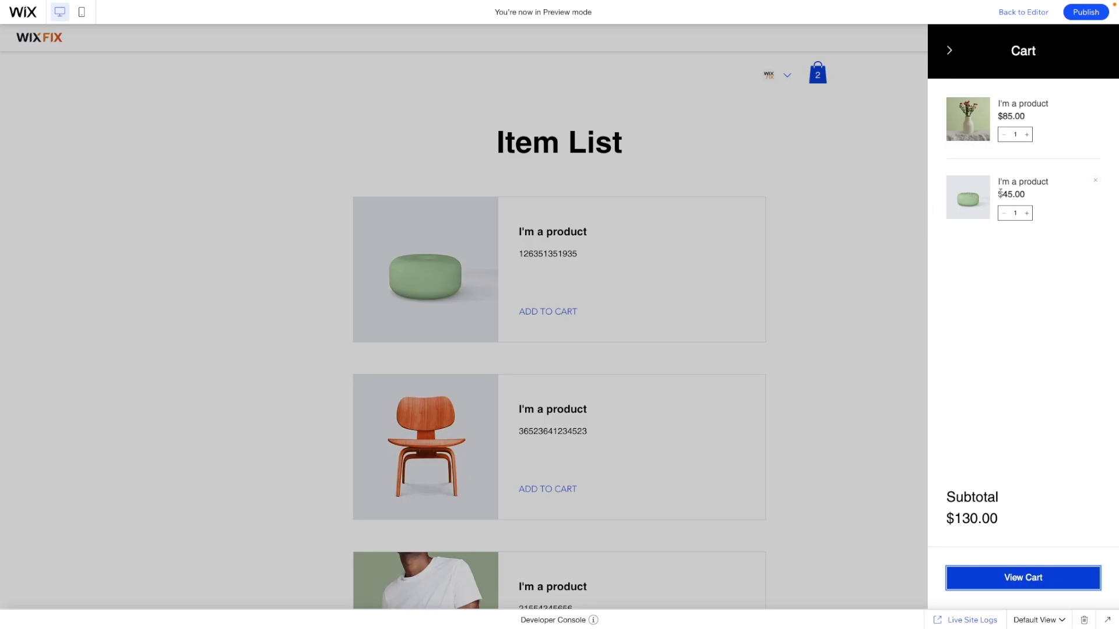
pyautogui.click(664, 414)
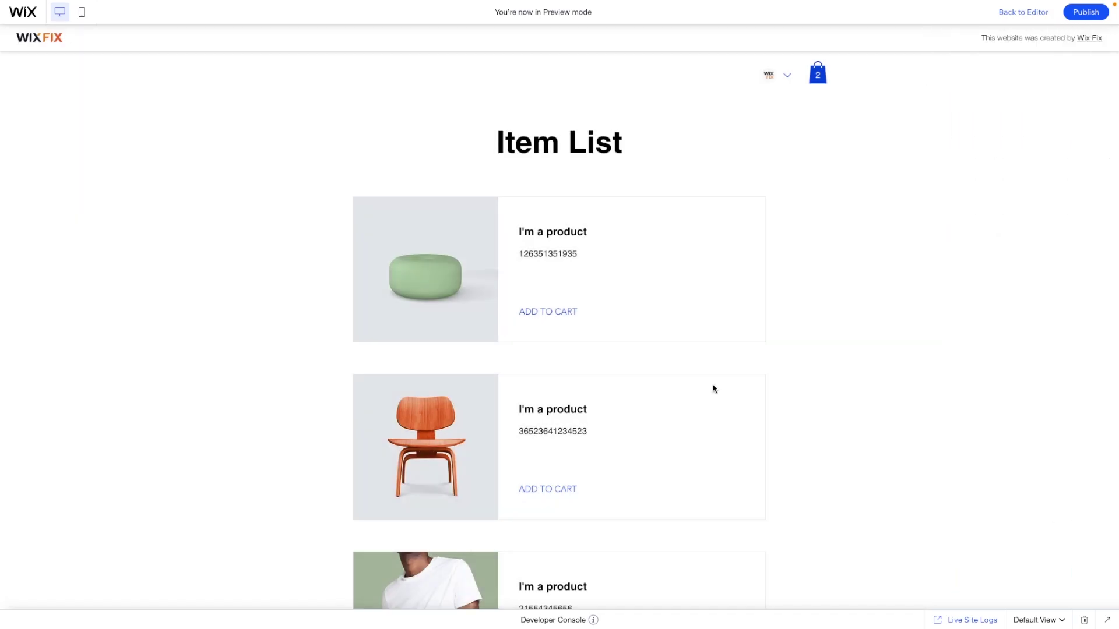
pyautogui.scroll(-10, 562, 474)
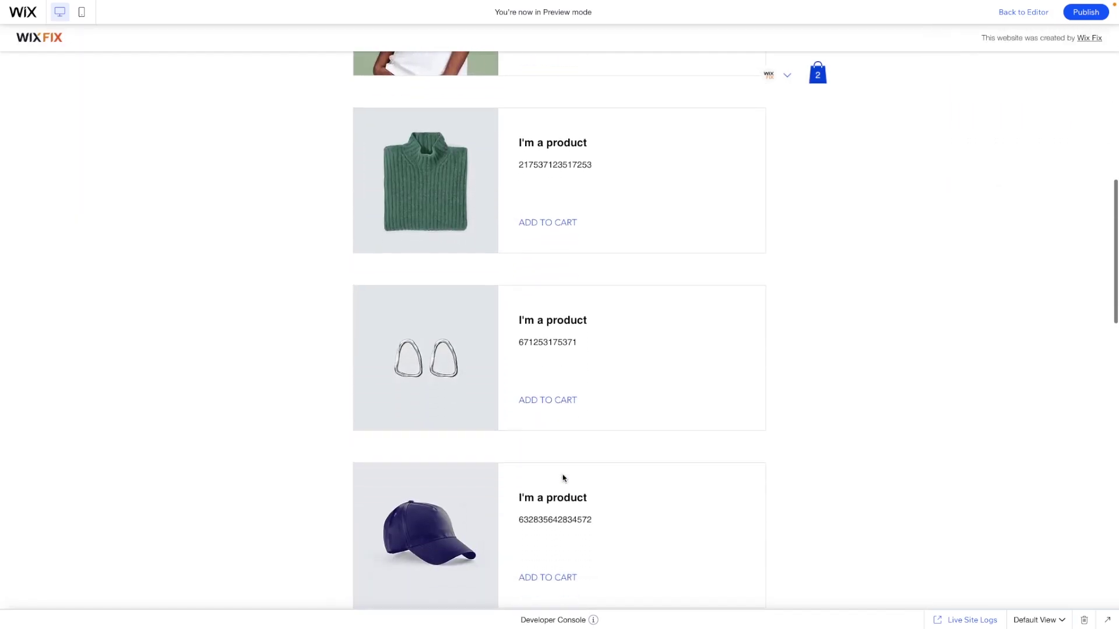
pyautogui.scroll(-4, 550, 412)
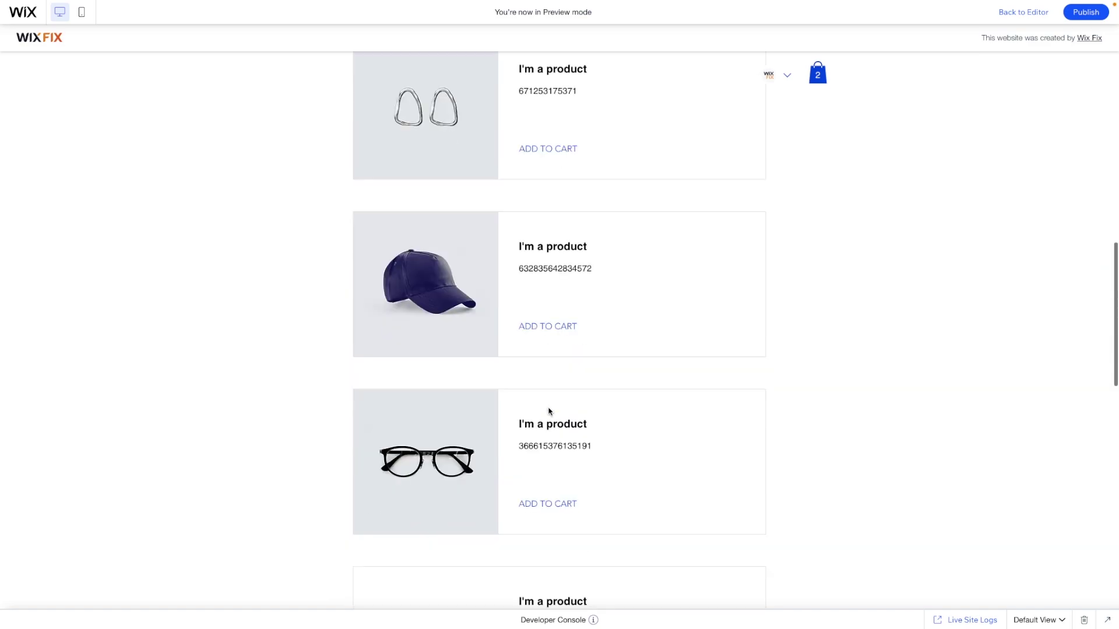
pyautogui.click(544, 328)
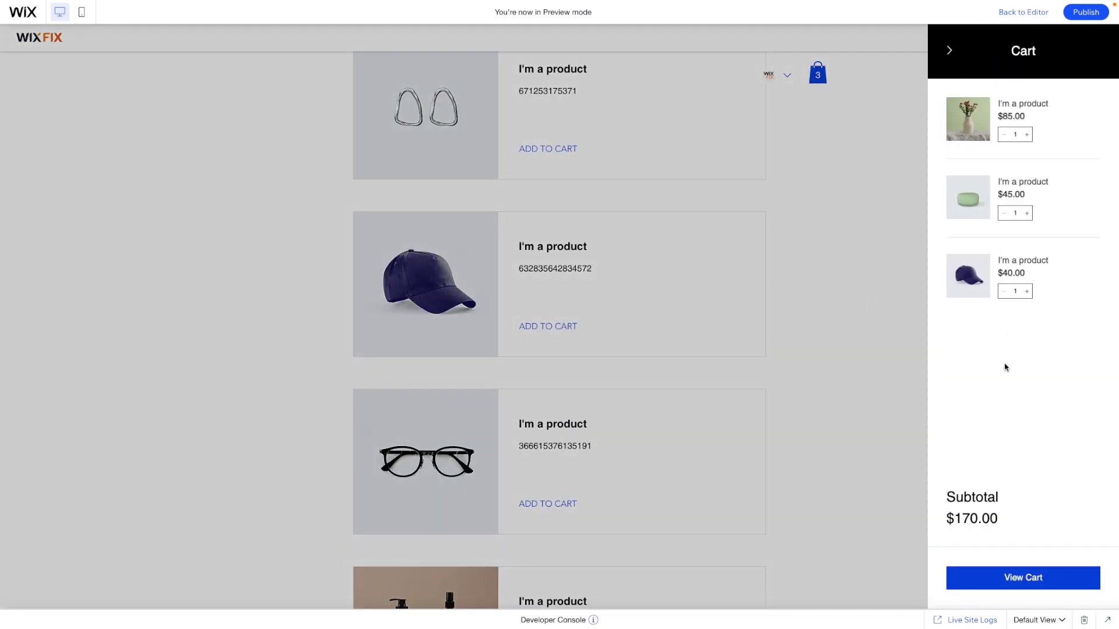